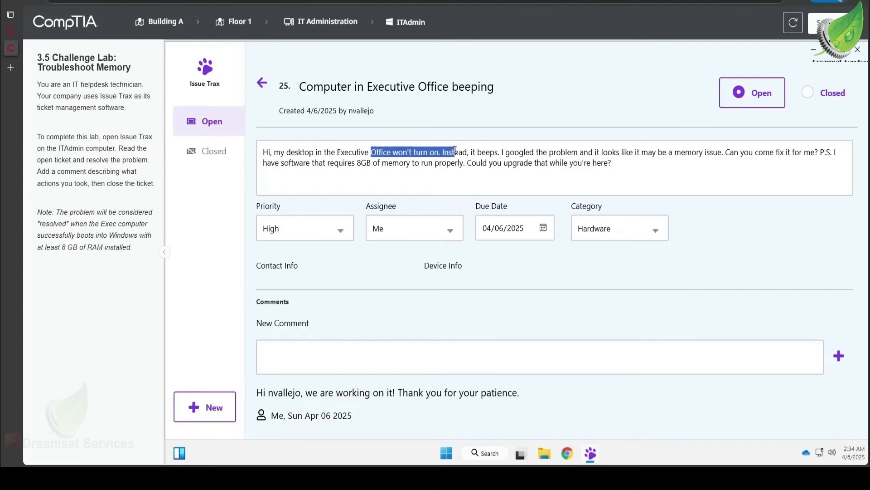
# Go to the Executive Office hardware on Floor 1 and power on the tower computer.
pyautogui.click(241, 23)
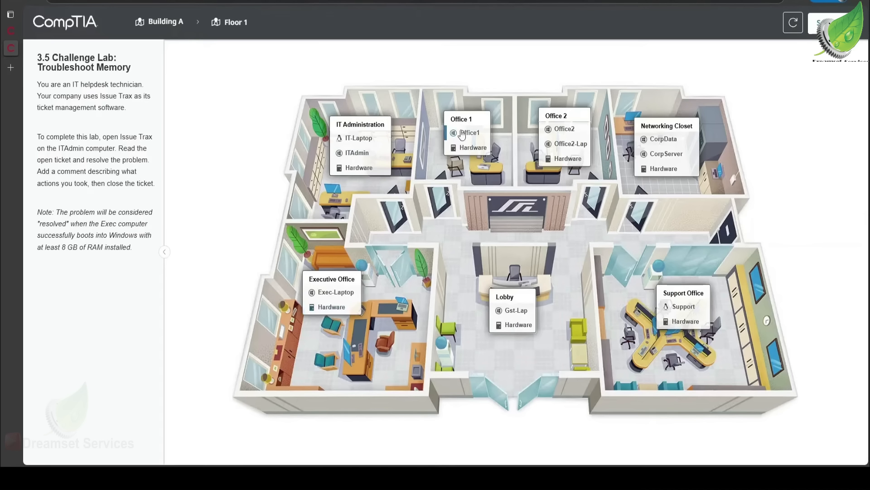
pyautogui.click(348, 291)
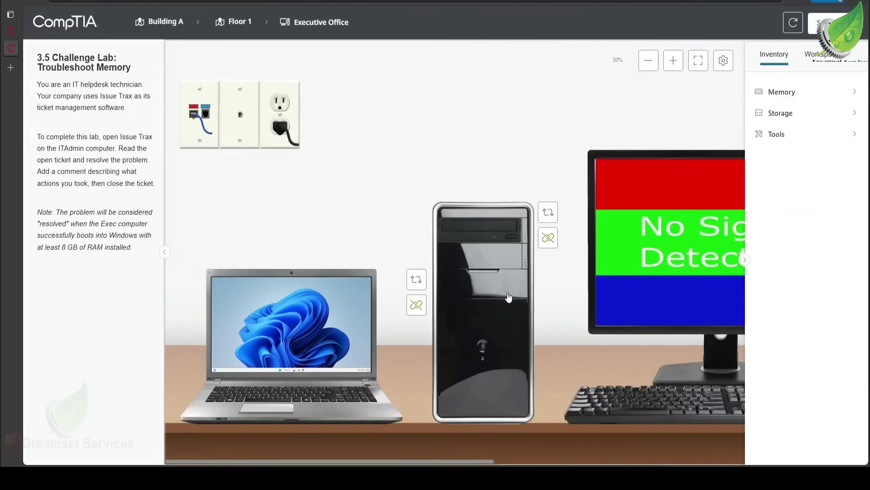
pyautogui.click(493, 292)
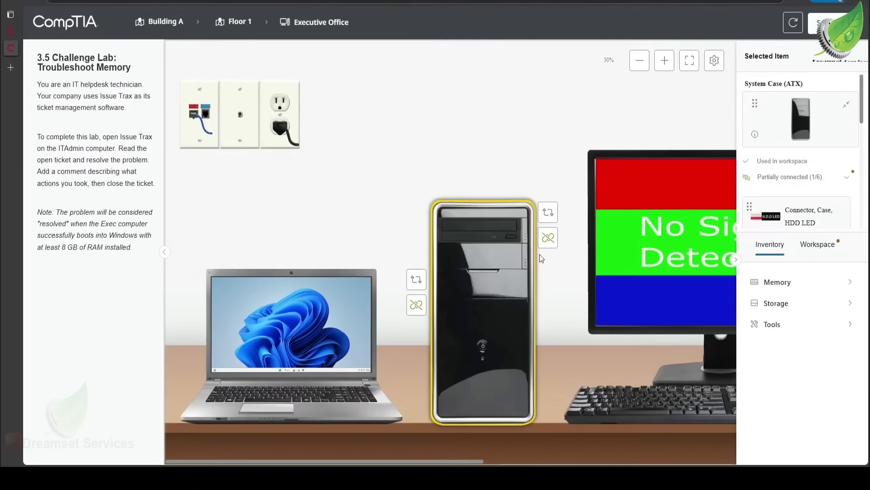
pyautogui.click(548, 212)
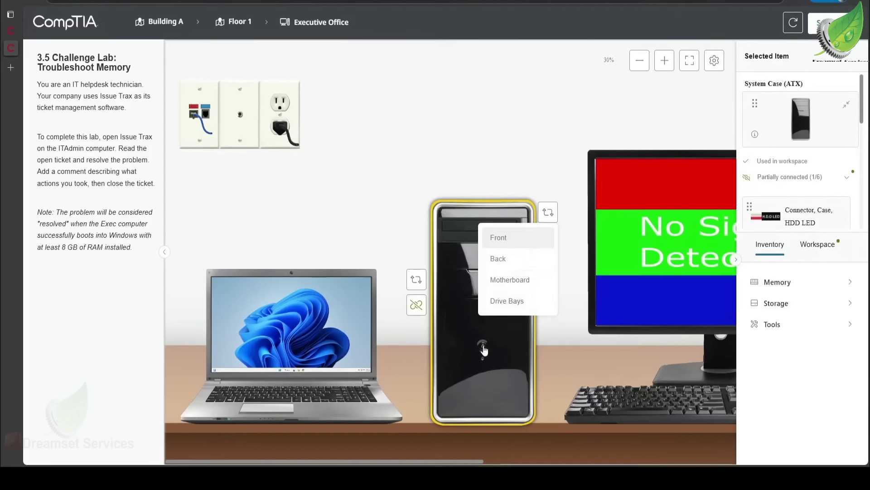
pyautogui.click(521, 346)
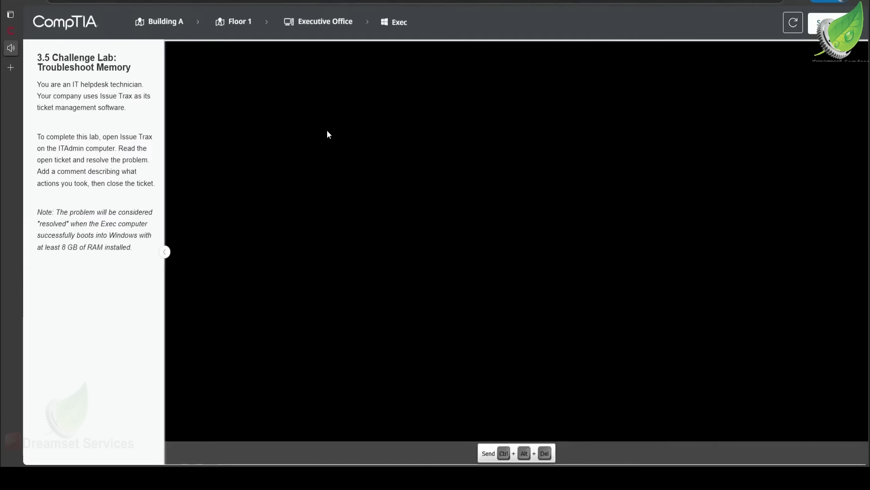
# Return to the Executive Office workspace and unplug the power cable from the back of the system case.
pyautogui.click(316, 24)
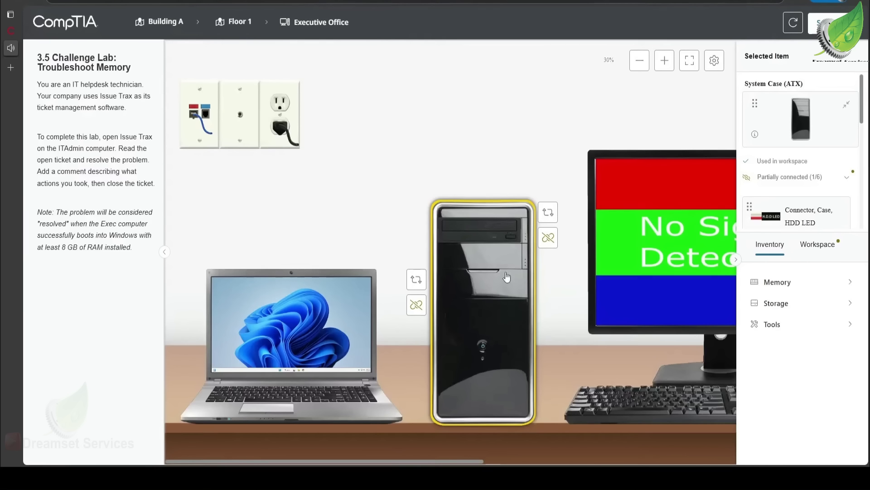
pyautogui.click(546, 214)
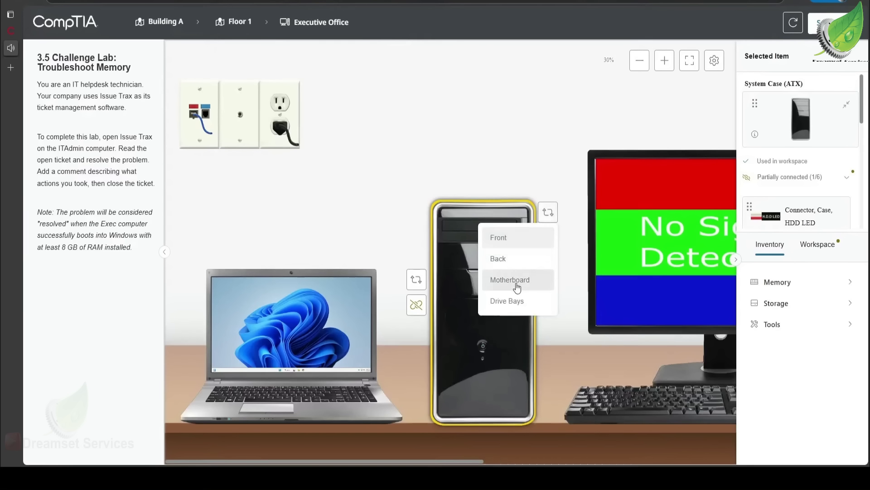
pyautogui.click(513, 263)
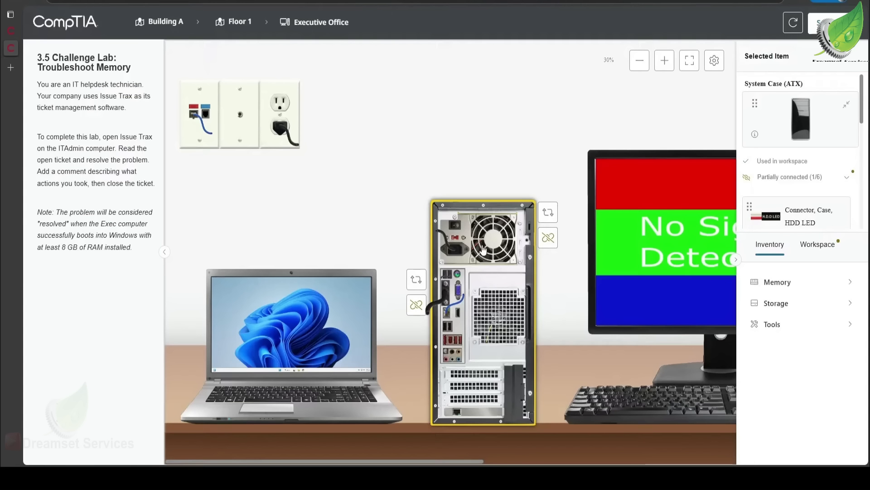
pyautogui.click(547, 214)
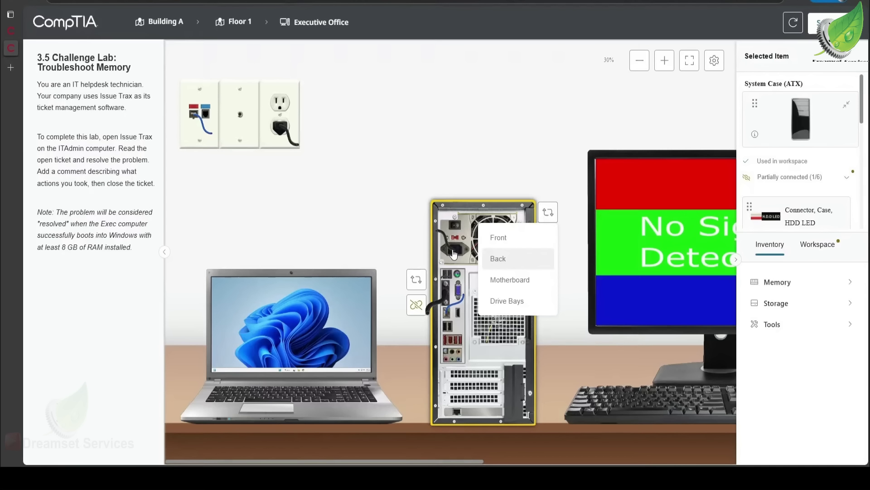
pyautogui.moveTo(455, 250); pyautogui.dragTo(494, 154)
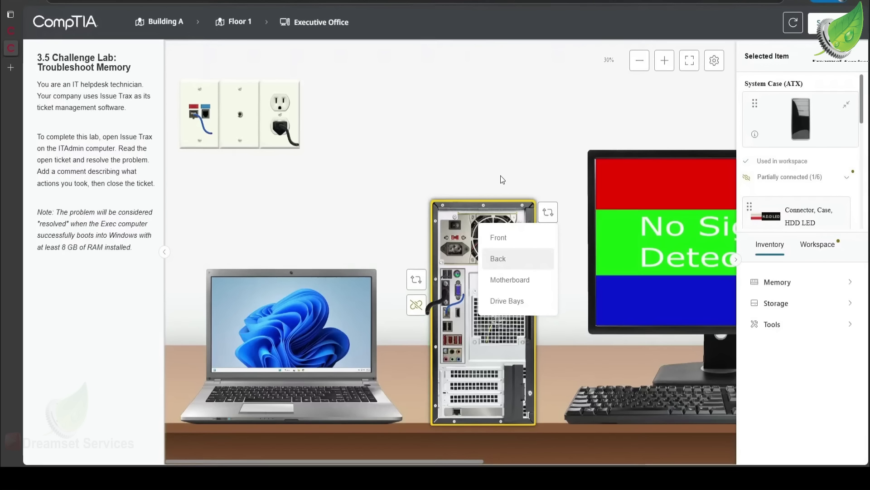
# Show the system case's motherboard view and place the memory tester from the inventory on the workspace.
pyautogui.click(526, 289)
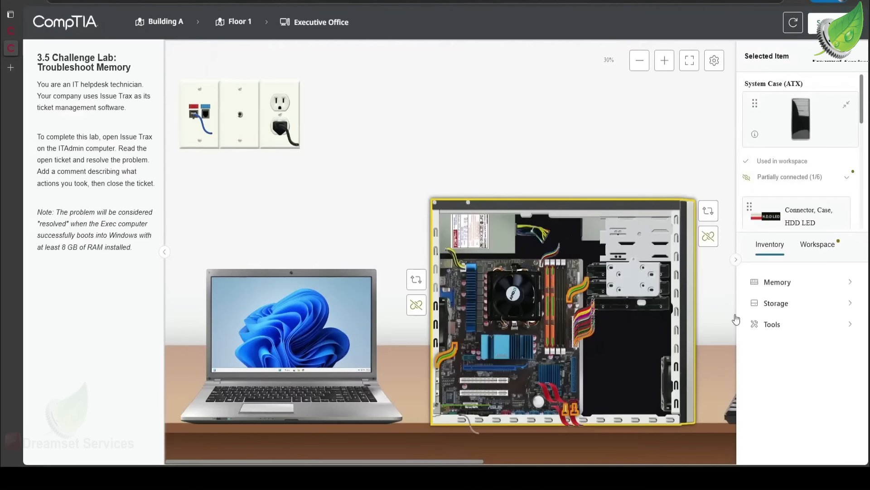
pyautogui.click(772, 324)
pyautogui.moveTo(800, 340); pyautogui.dragTo(428, 398)
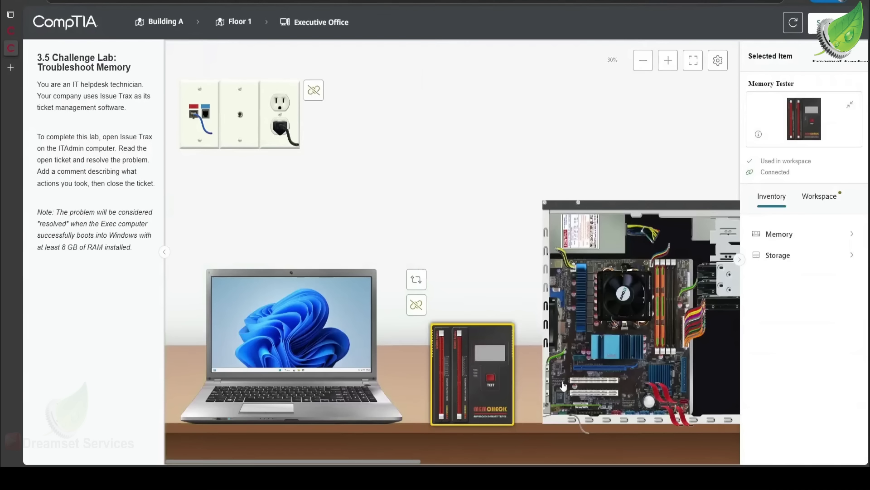
# Transfer the memory module in the motherboard's first DIMM slot to the memory tester's DDR3 slot and test it.
pyautogui.scroll(2, 651, 323)
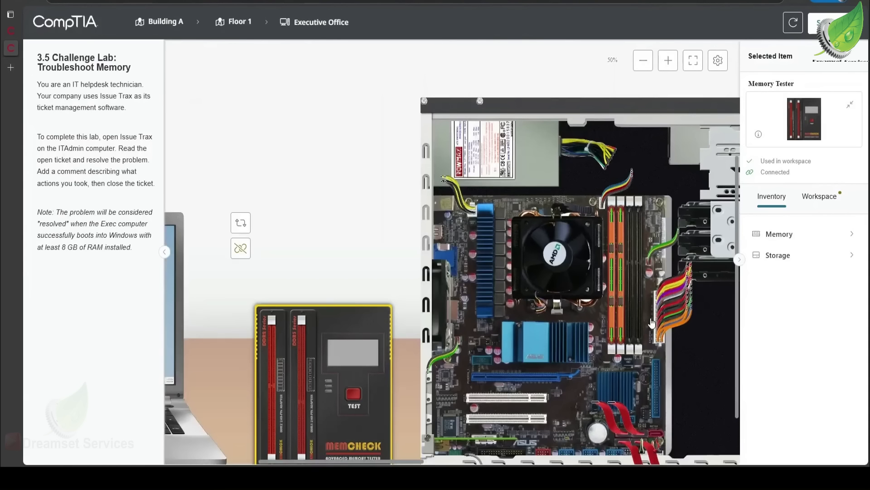
pyautogui.scroll(3, 651, 323)
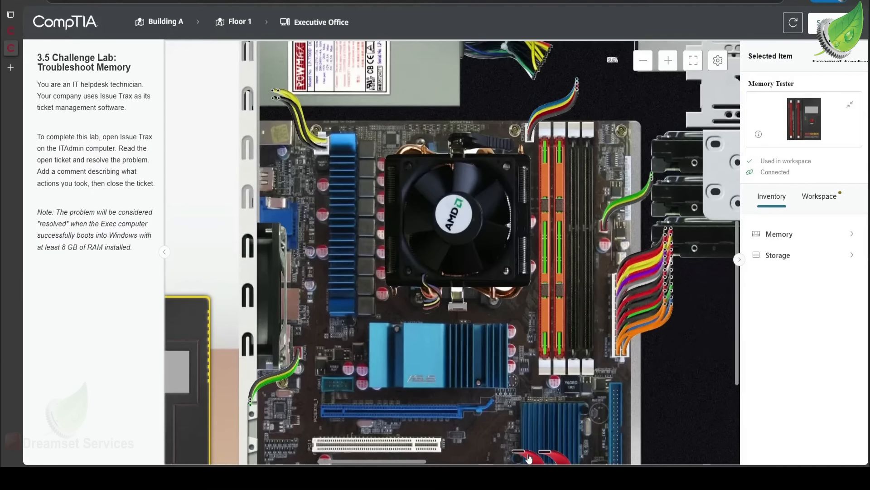
pyautogui.scroll(-3, 340, 320)
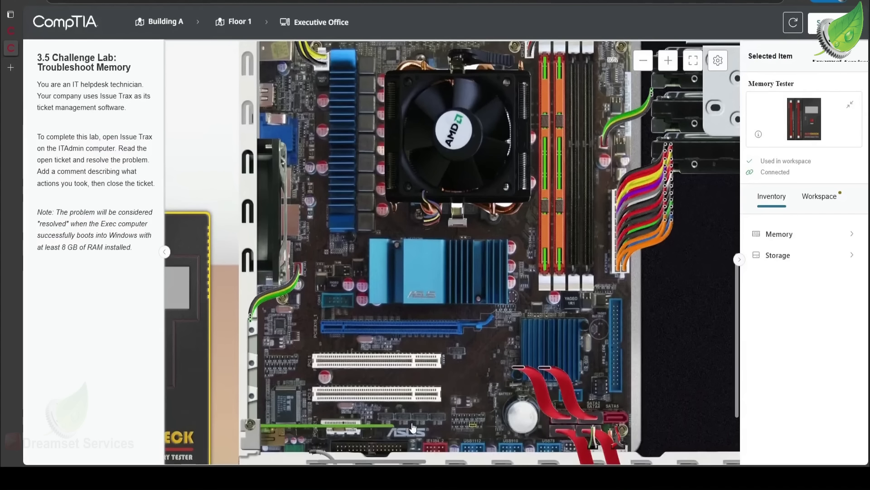
pyautogui.moveTo(406, 463); pyautogui.dragTo(369, 463)
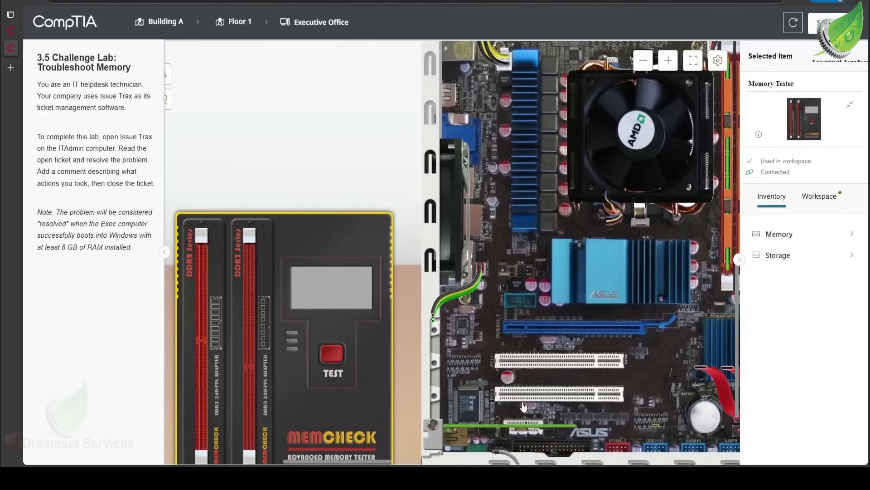
pyautogui.scroll(-1, 561, 360)
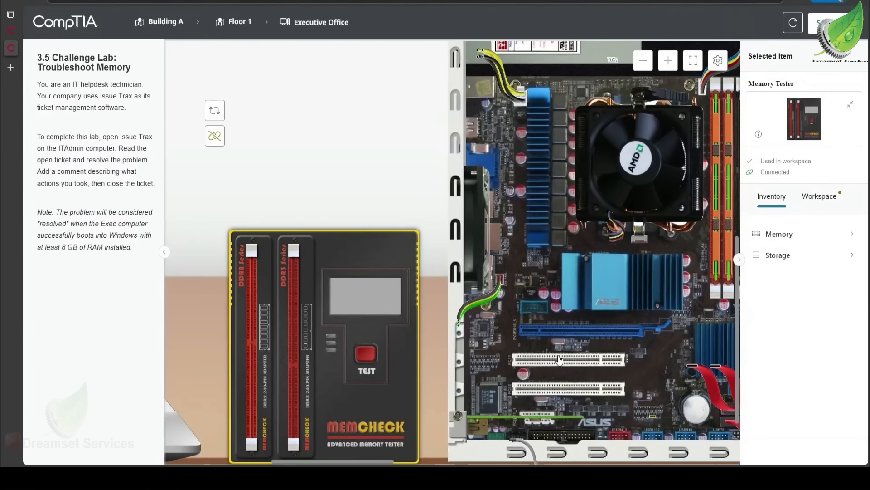
pyautogui.moveTo(716, 229); pyautogui.dragTo(250, 359)
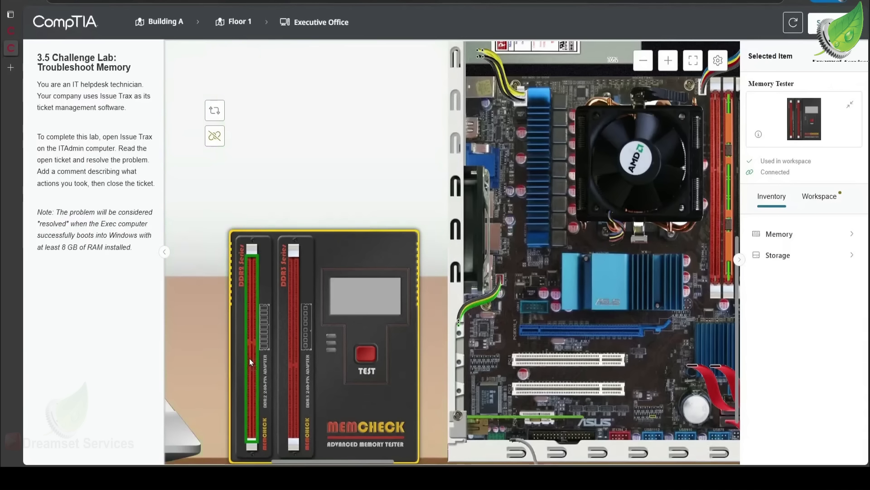
pyautogui.click(297, 397)
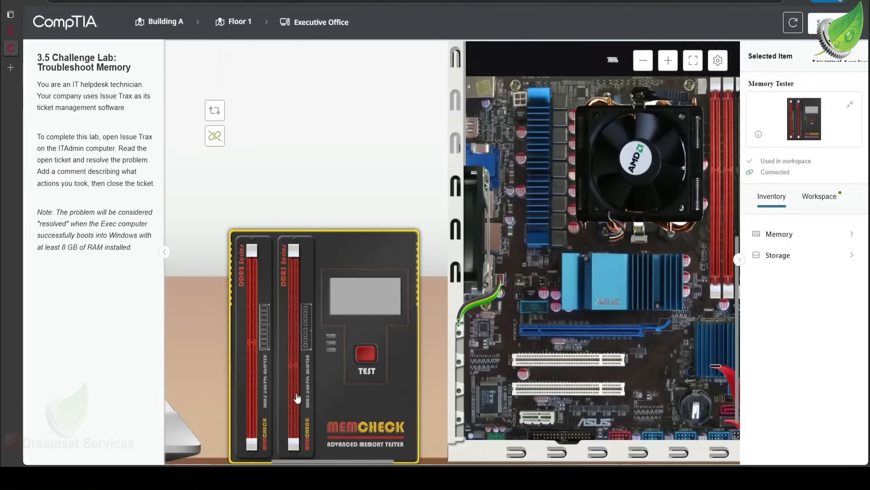
pyautogui.click(365, 355)
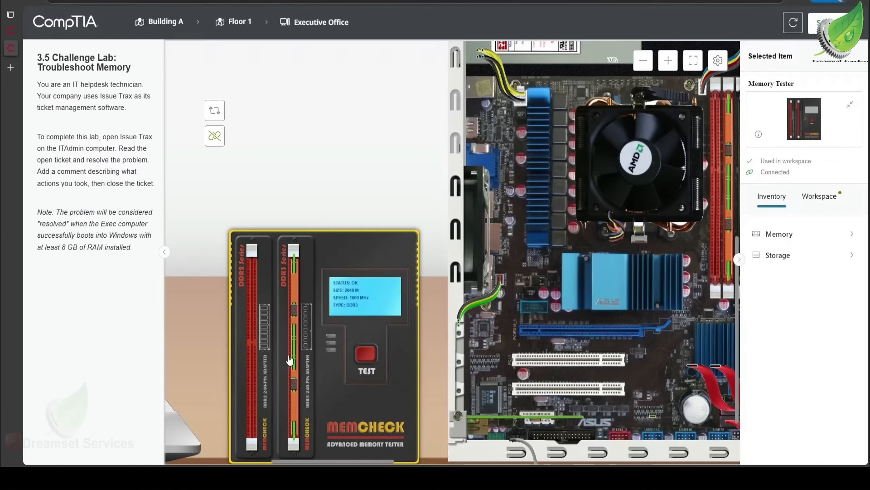
# Put the tested module back in the first DIMM slot and test the second slot's module in the tester's DDR3 slot.
pyautogui.moveTo(292, 356); pyautogui.dragTo(292, 376)
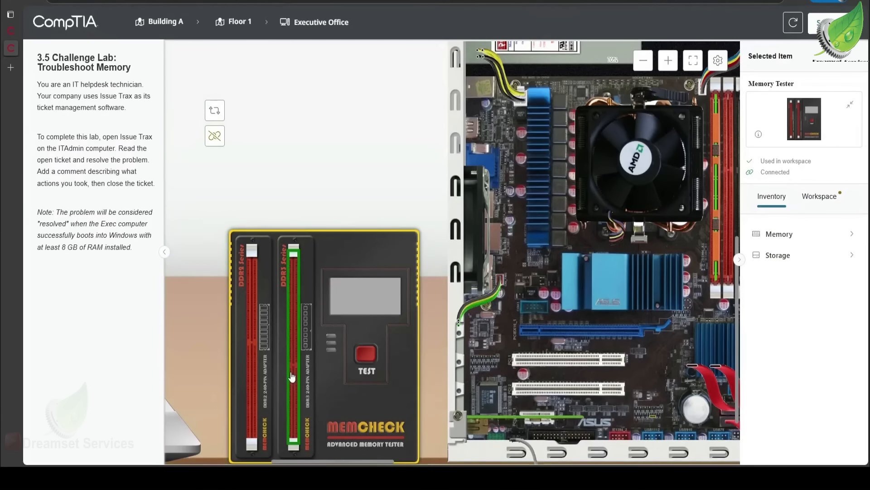
pyautogui.click(365, 361)
pyautogui.click(368, 353)
pyautogui.click(368, 353)
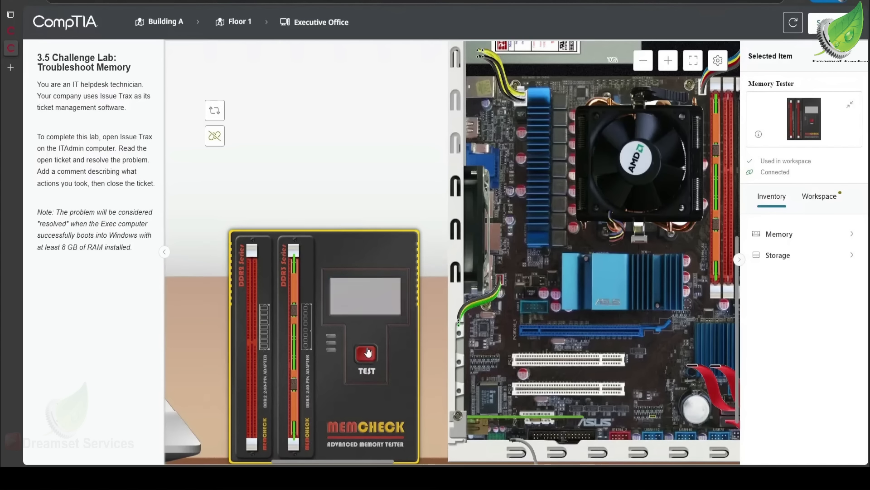
pyautogui.click(368, 354)
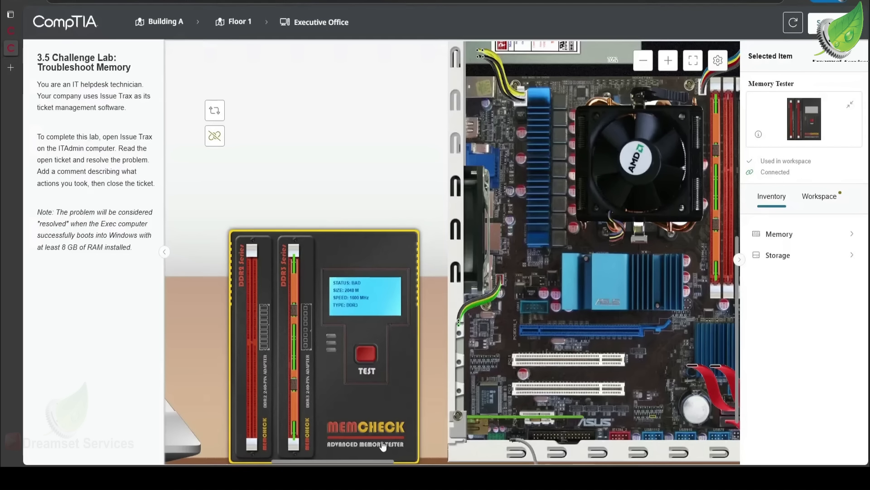
# Open the motherboard's item details and enlarge the detail window to make its documentation readable.
pyautogui.moveTo(371, 463); pyautogui.dragTo(421, 454)
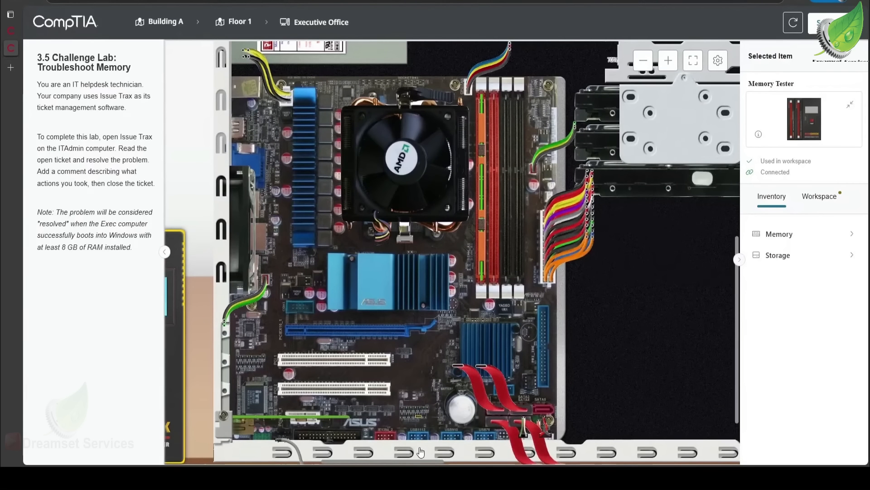
pyautogui.click(758, 134)
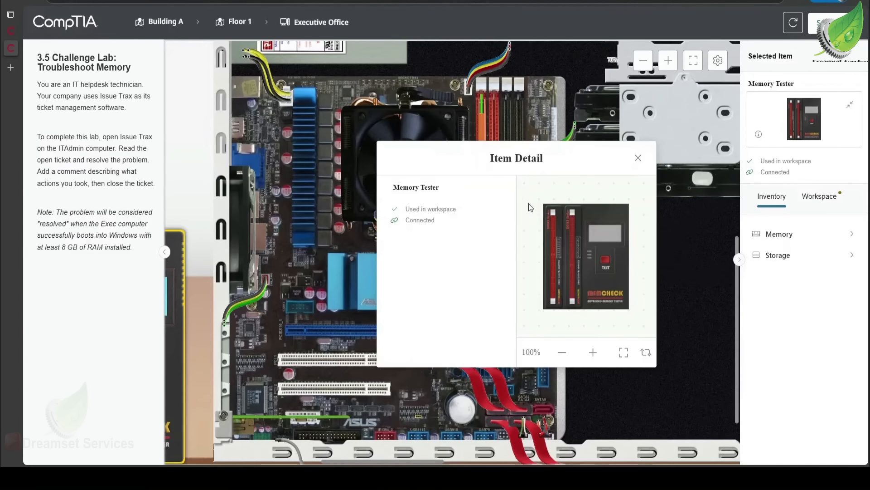
pyautogui.click(639, 160)
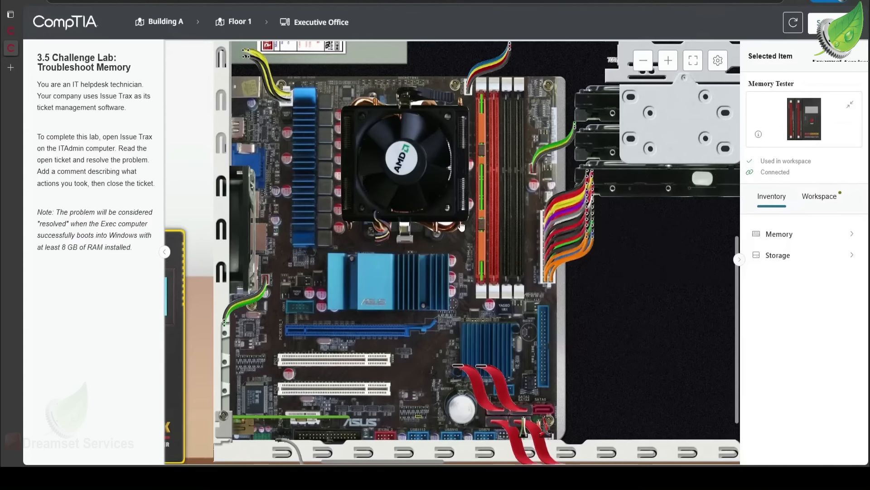
pyautogui.click(464, 252)
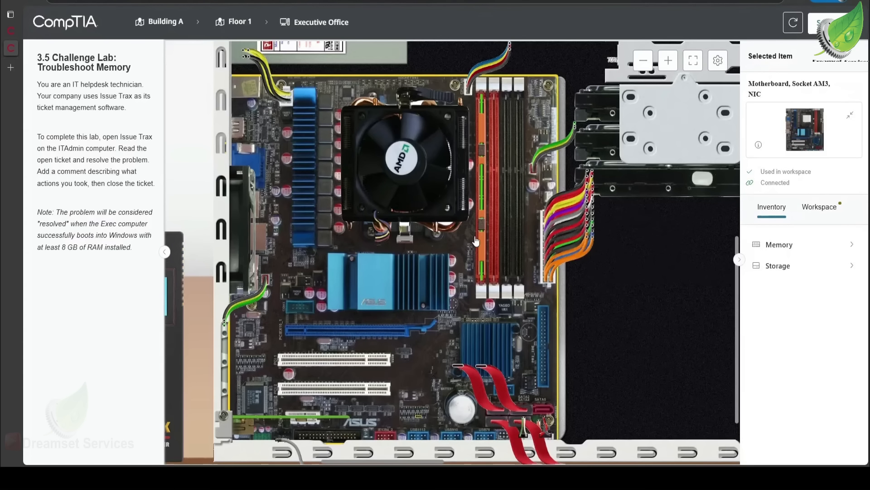
pyautogui.click(758, 145)
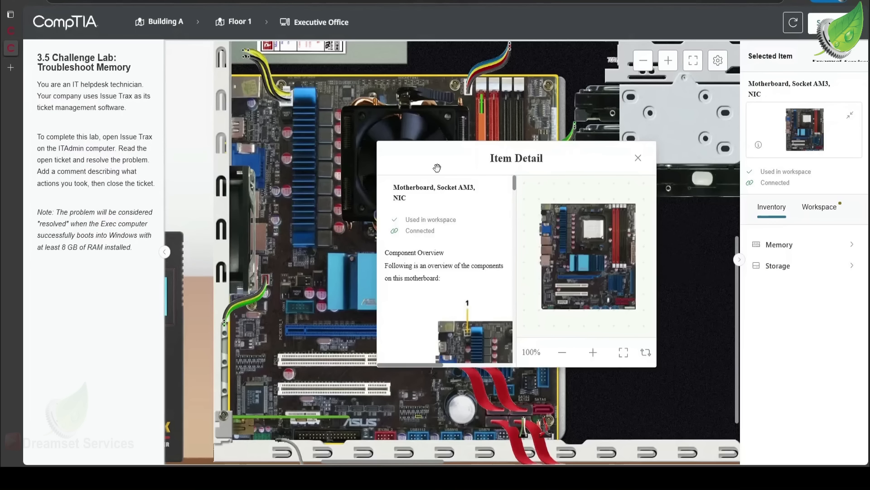
pyautogui.moveTo(379, 141); pyautogui.dragTo(150, 1)
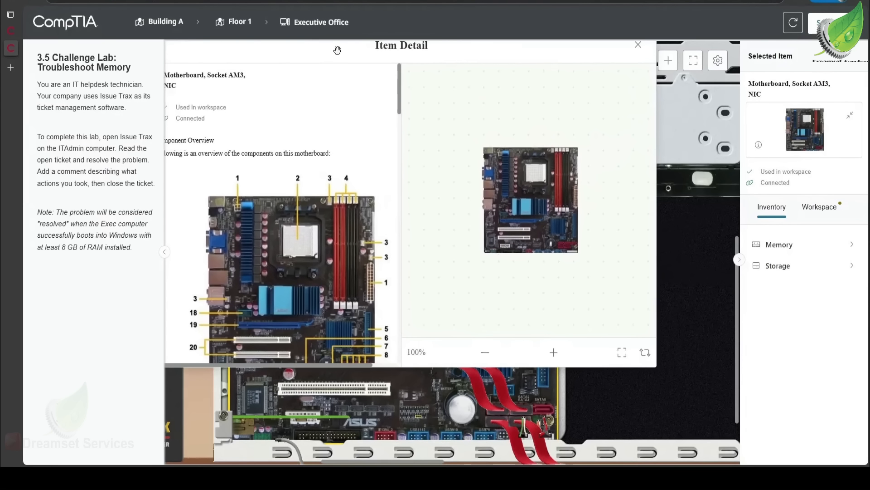
pyautogui.moveTo(337, 50); pyautogui.dragTo(408, 52)
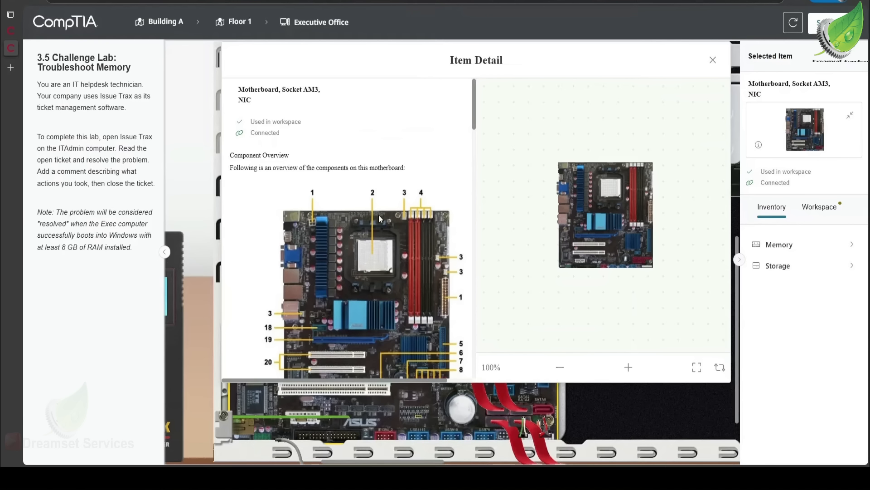
# Read the motherboard's documentation on the DIMM slot layout, system memory and recommended memory configurations, and close it.
pyautogui.scroll(-5, 379, 214)
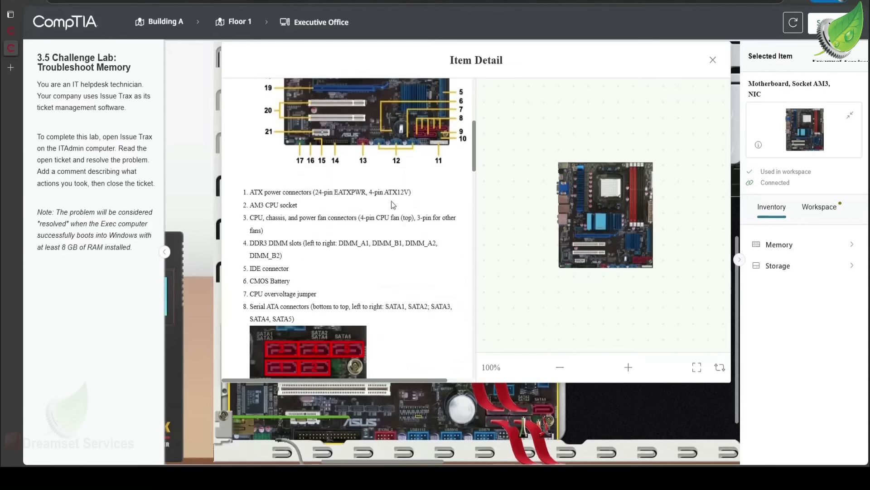
pyautogui.scroll(2, 417, 118)
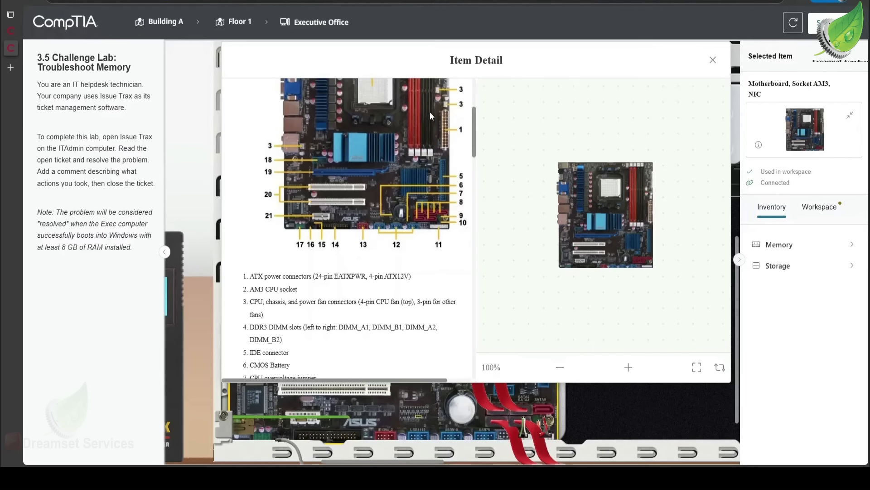
pyautogui.scroll(-4, 324, 245)
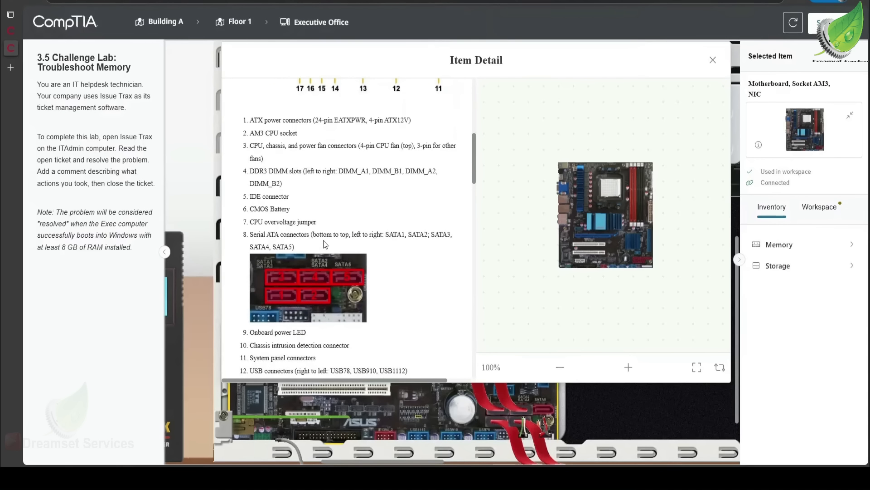
pyautogui.scroll(-3, 299, 210)
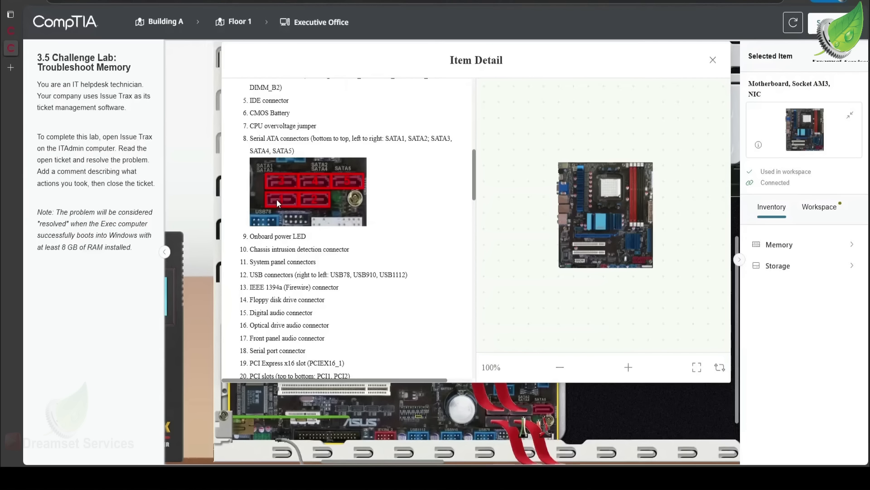
pyautogui.scroll(-7, 304, 234)
pyautogui.scroll(-3, 345, 254)
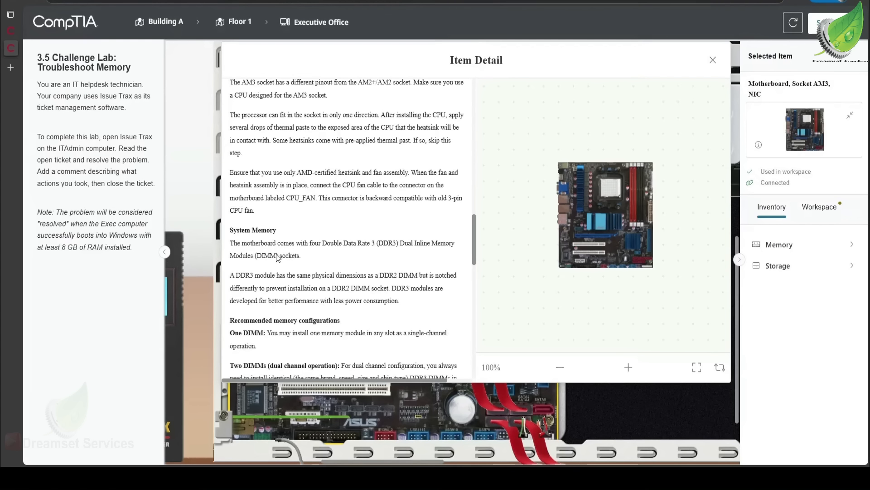
pyautogui.scroll(-1, 259, 261)
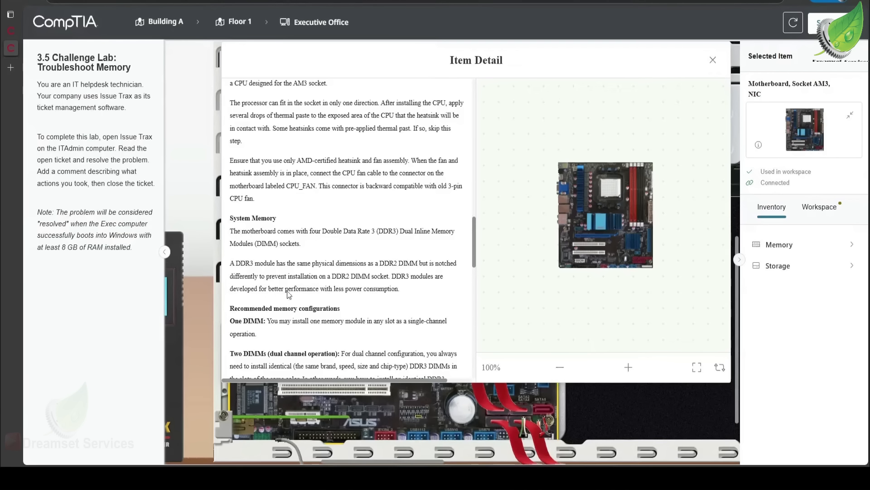
pyautogui.scroll(-1, 280, 300)
pyautogui.scroll(-3, 281, 299)
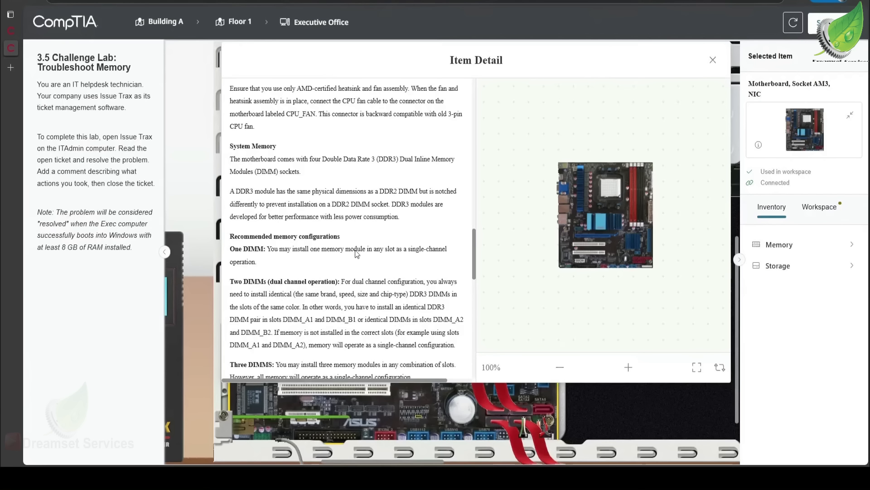
pyautogui.scroll(-2, 247, 247)
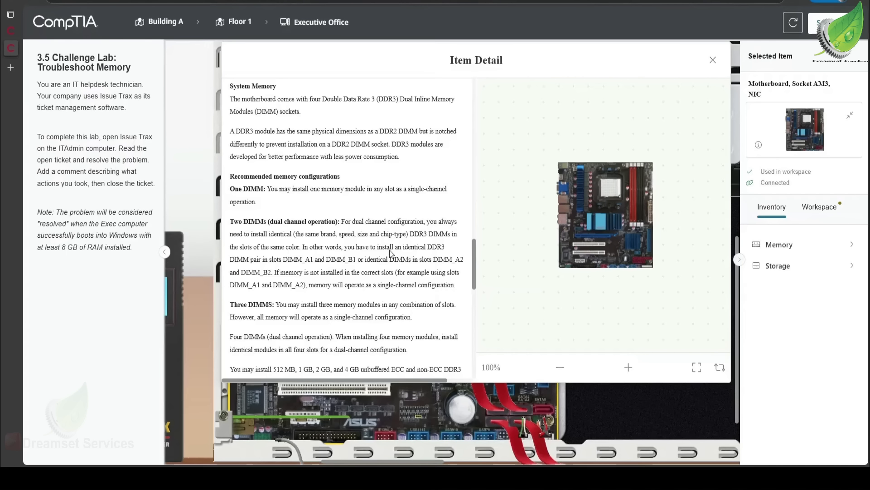
pyautogui.scroll(-1, 317, 283)
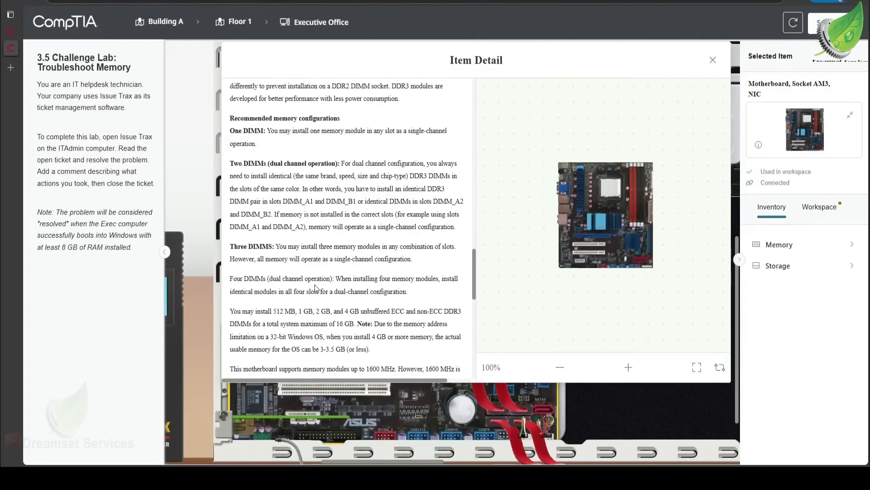
pyautogui.scroll(-1, 286, 265)
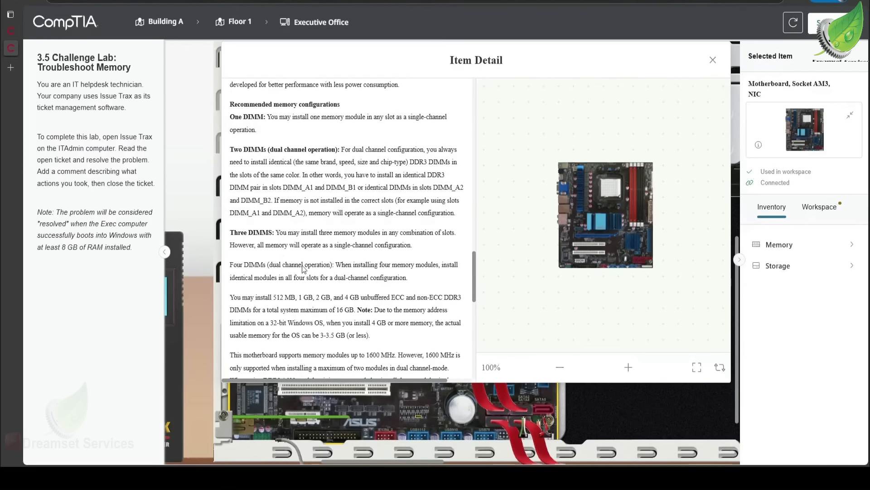
pyautogui.scroll(-3, 420, 303)
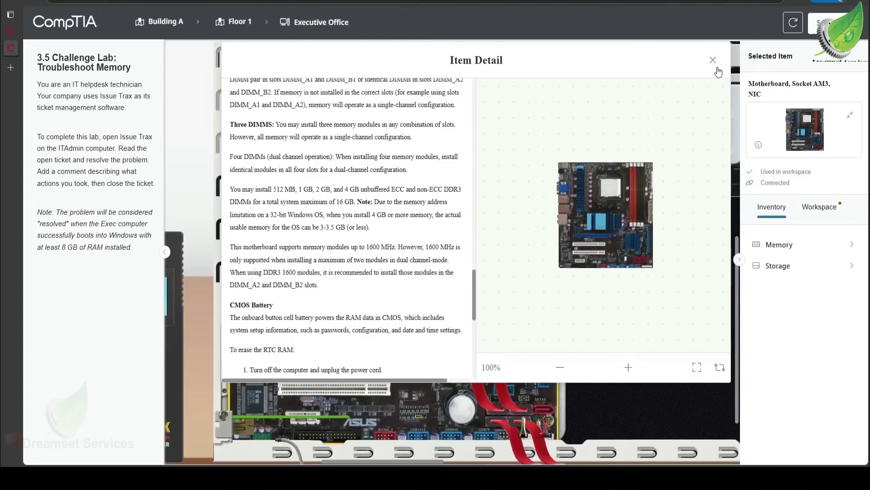
pyautogui.click(713, 60)
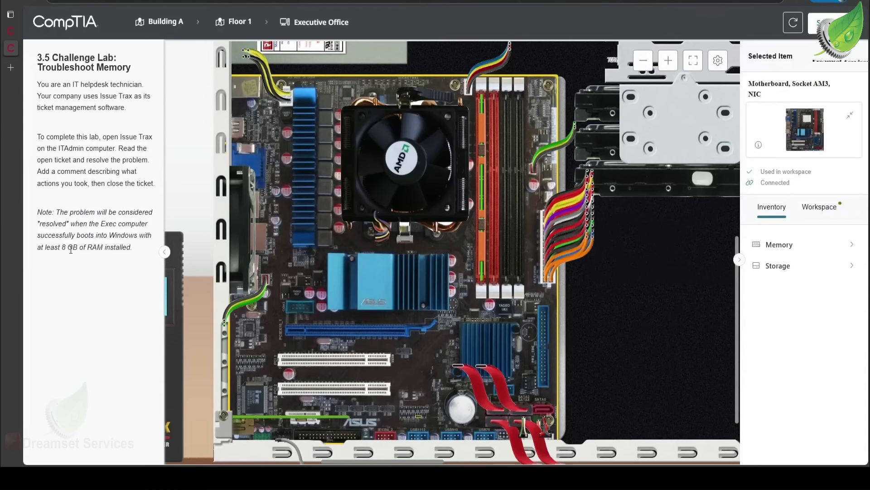
# List the memory modules in the inventory and try to place DIMM6 in the motherboard's second DIMM slot.
pyautogui.moveTo(62, 249); pyautogui.dragTo(131, 247)
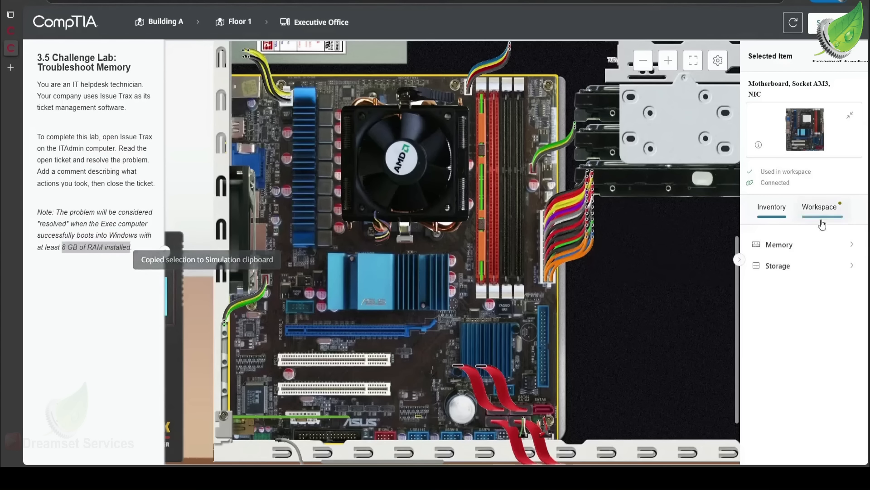
pyautogui.click(795, 250)
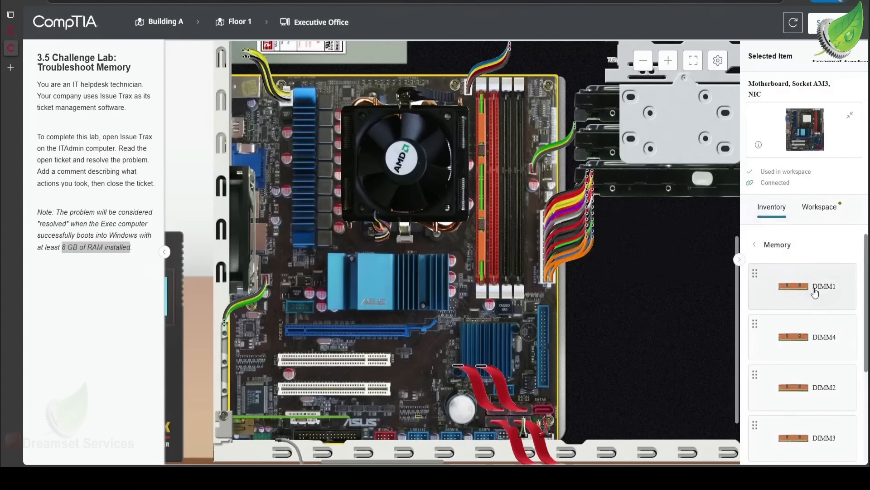
pyautogui.scroll(-3, 824, 310)
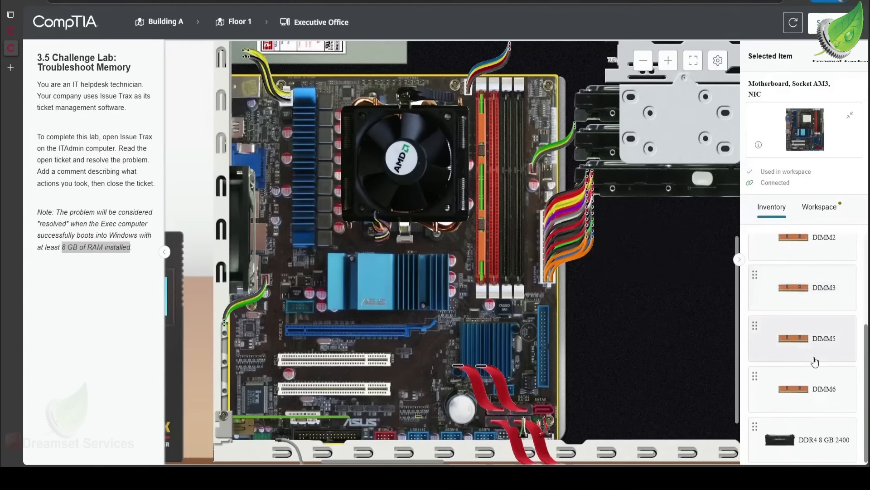
pyautogui.moveTo(788, 401); pyautogui.dragTo(496, 257)
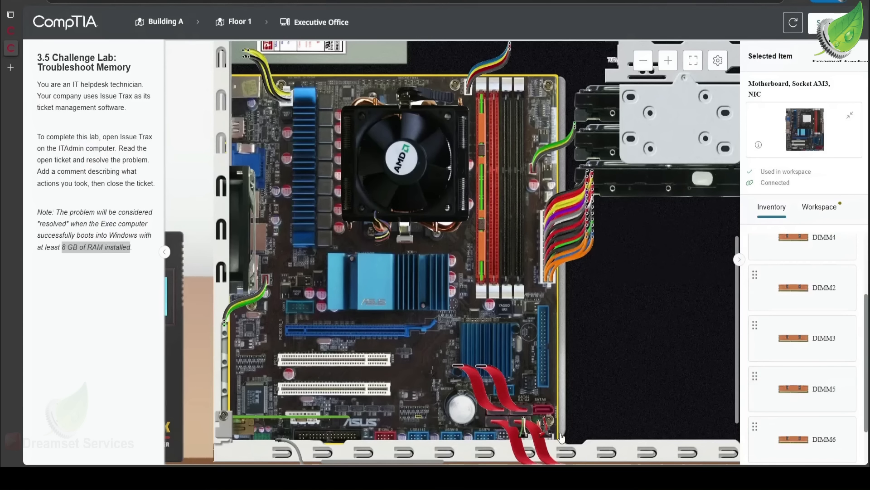
# Move the faulty module from the memory tester onto the workspace and test DIMM6 in the tester's DDR3 slot.
pyautogui.moveTo(350, 462); pyautogui.dragTo(299, 458)
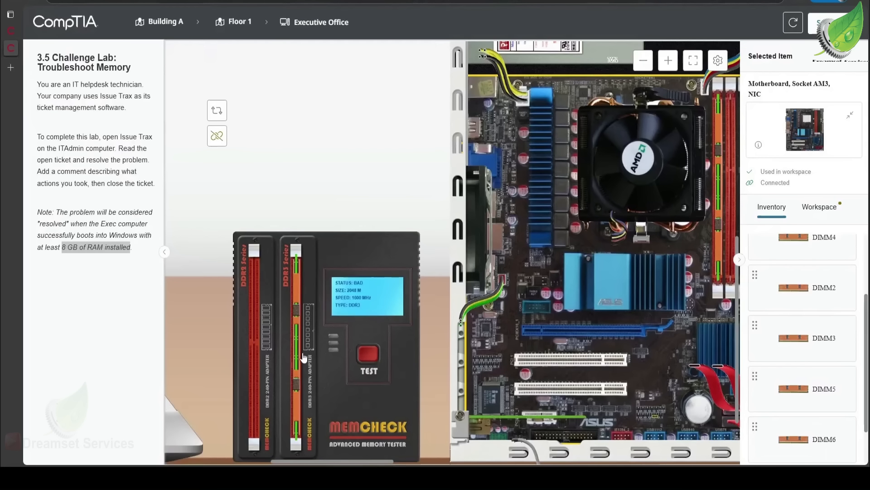
pyautogui.moveTo(304, 359); pyautogui.dragTo(192, 352)
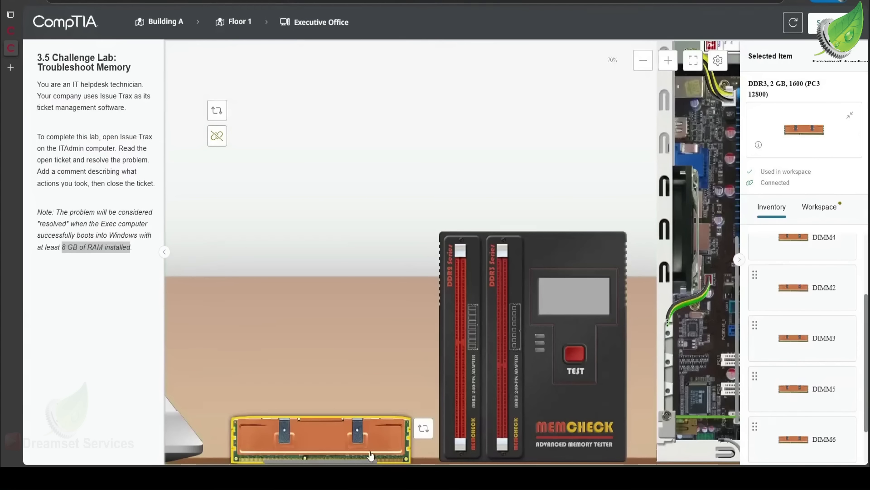
pyautogui.moveTo(345, 462); pyautogui.dragTo(407, 463)
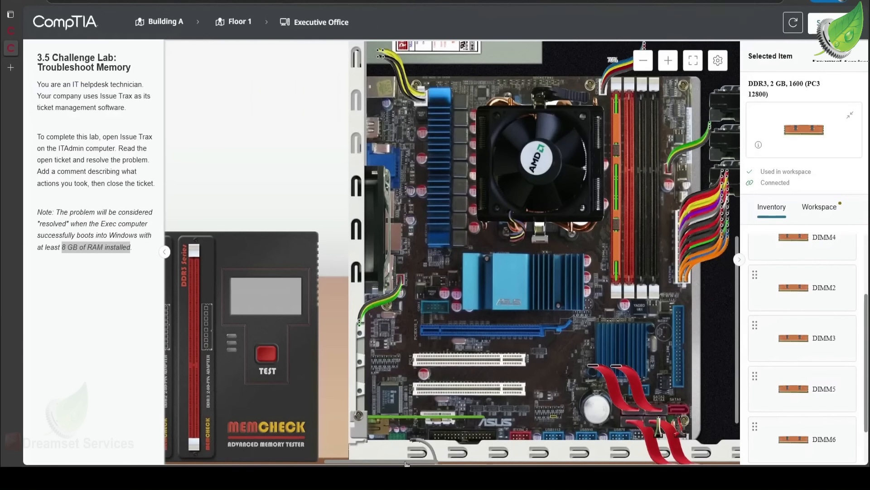
pyautogui.scroll(-1, 807, 379)
pyautogui.moveTo(798, 407); pyautogui.dragTo(197, 352)
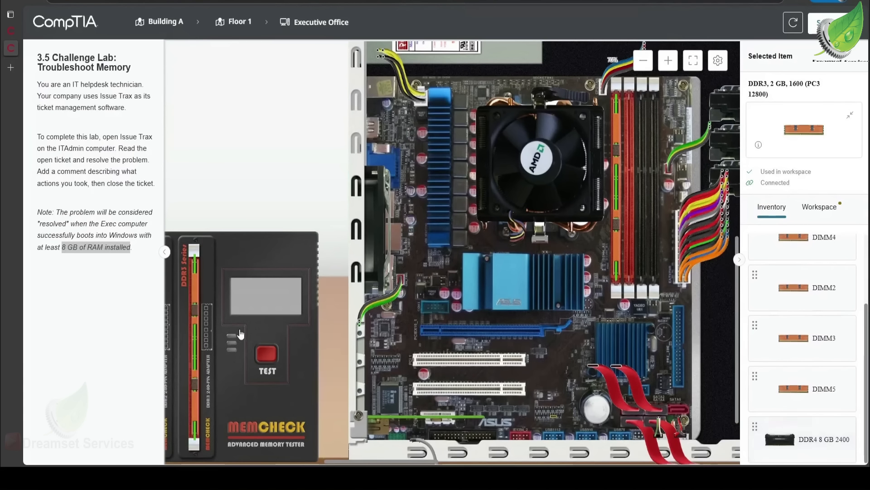
pyautogui.click(271, 356)
pyautogui.click(280, 355)
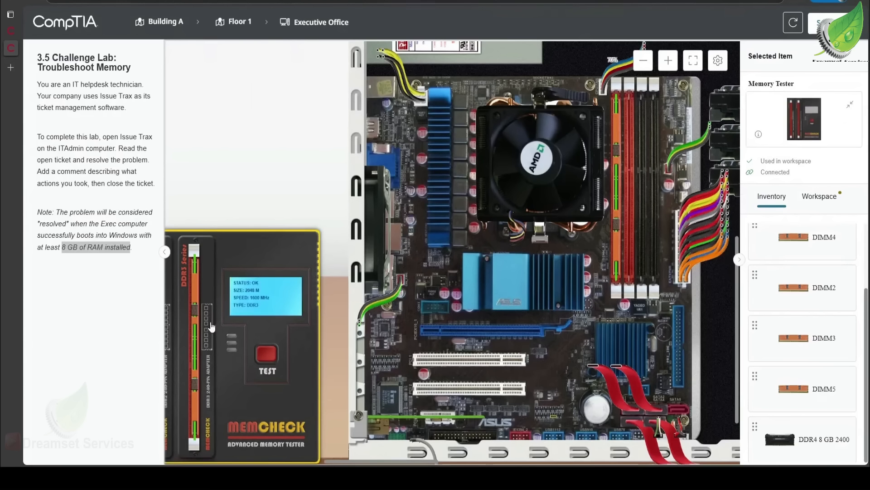
# Install DIMM6 in the motherboard's second DIMM slot and test DIMM5 in the tester's DDR3 slot.
pyautogui.moveTo(196, 336); pyautogui.dragTo(537, 238)
pyautogui.moveTo(607, 216); pyautogui.dragTo(628, 222)
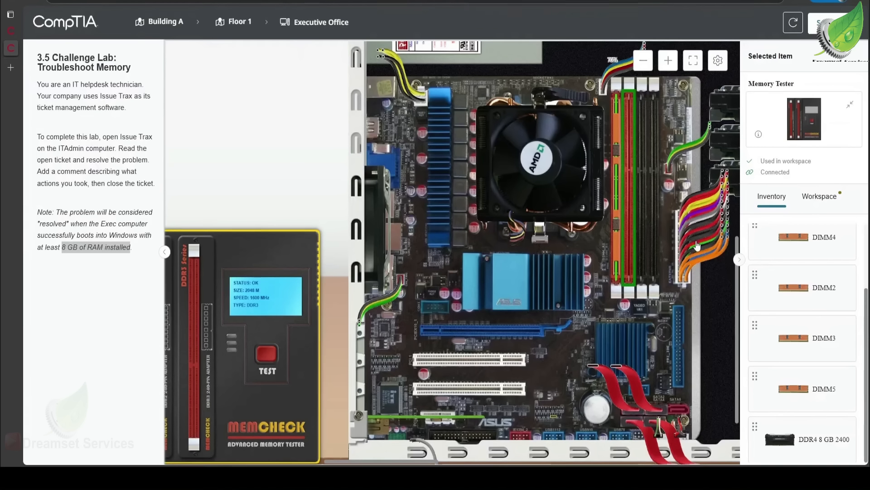
pyautogui.moveTo(807, 398); pyautogui.dragTo(200, 375)
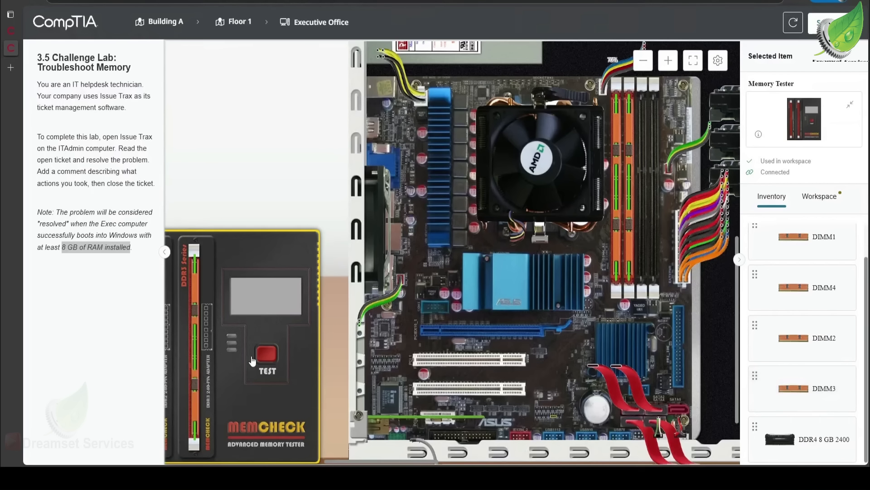
pyautogui.click(274, 359)
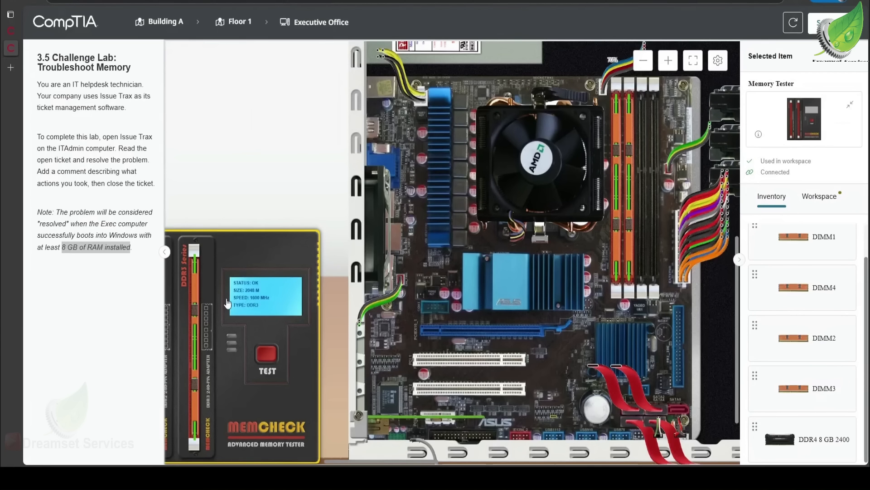
# Install DIMM5 in the motherboard's third DIMM slot and test DIMM3 in the tester's DDR3 slot.
pyautogui.moveTo(196, 341); pyautogui.dragTo(409, 282)
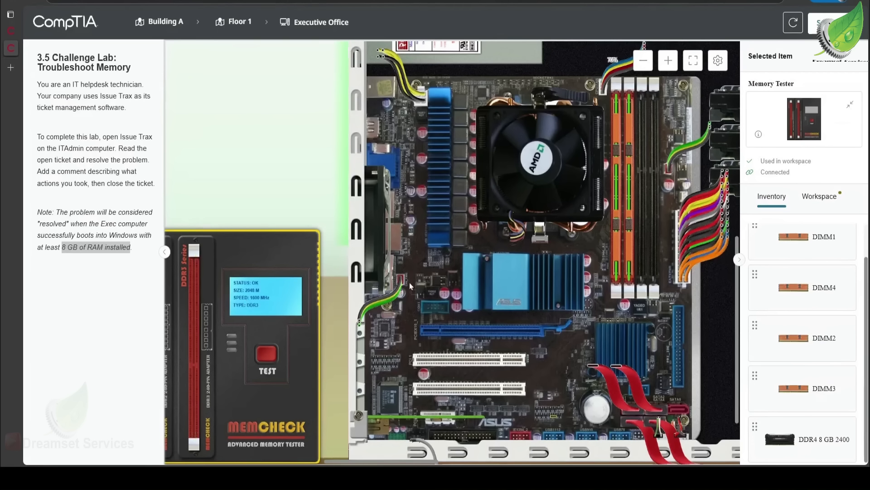
pyautogui.moveTo(605, 236); pyautogui.dragTo(641, 240)
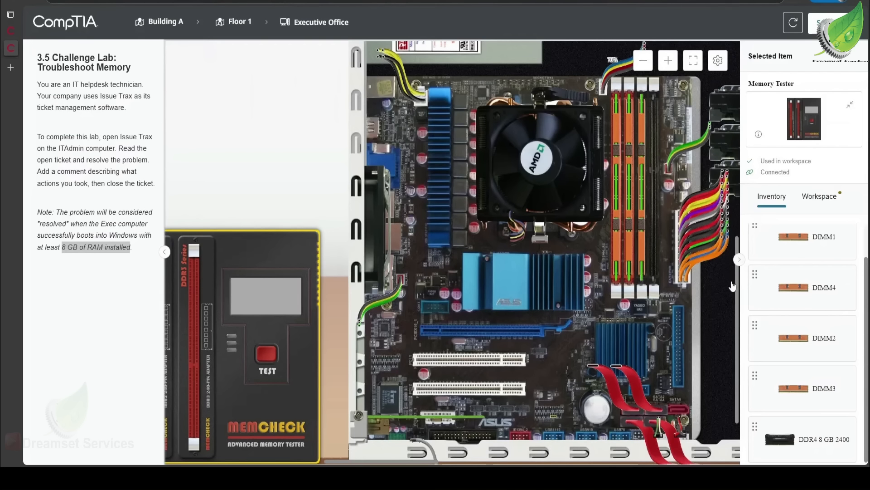
pyautogui.moveTo(759, 397); pyautogui.dragTo(196, 353)
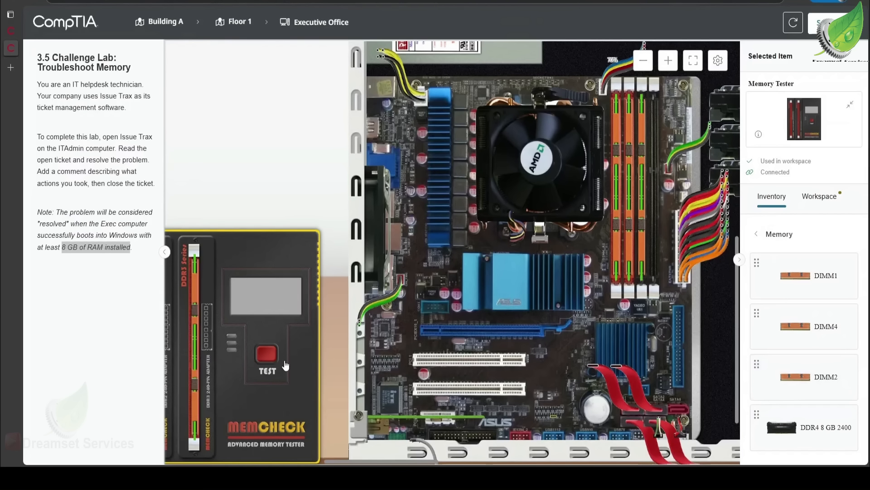
pyautogui.click(260, 362)
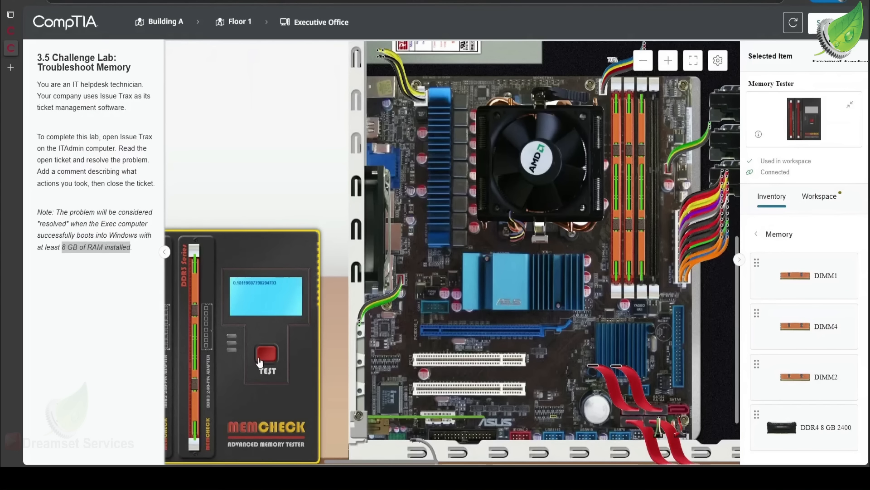
pyautogui.click(260, 362)
pyautogui.click(260, 361)
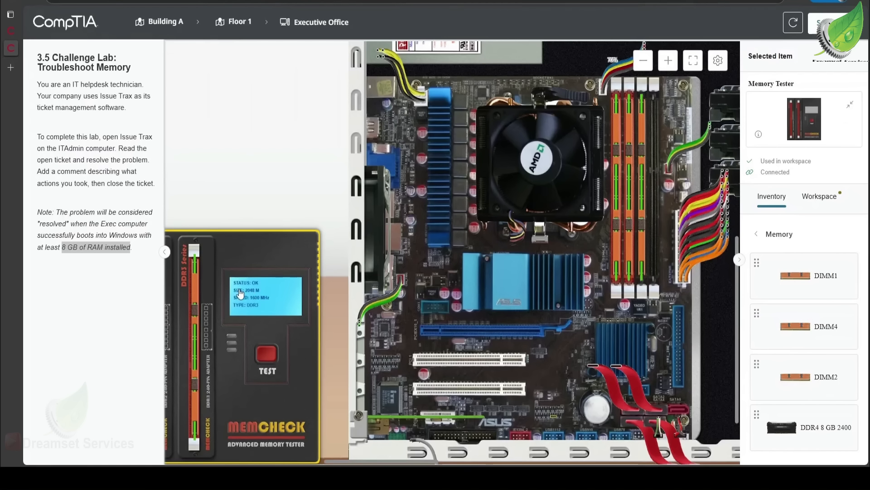
# Install DIMM3 in the motherboard's fourth DIMM slot and switch the system case to its back view.
pyautogui.moveTo(195, 314); pyautogui.dragTo(651, 233)
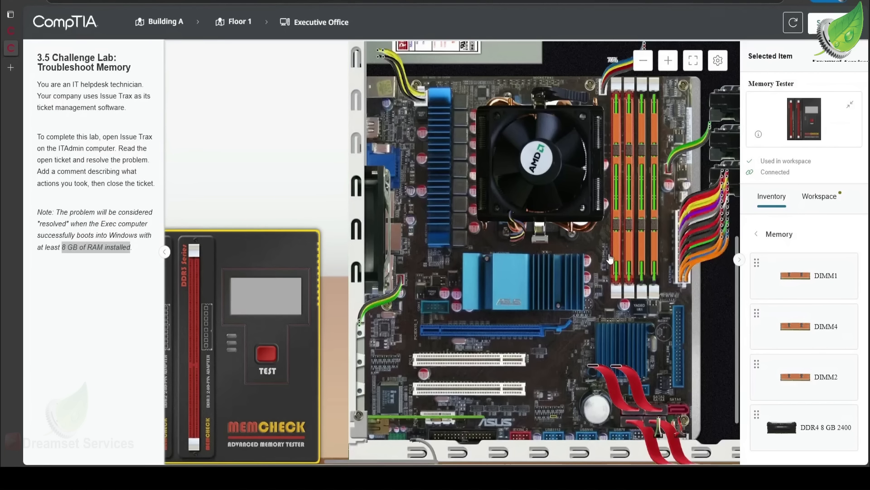
pyautogui.scroll(-1, 585, 262)
pyautogui.scroll(-4, 585, 262)
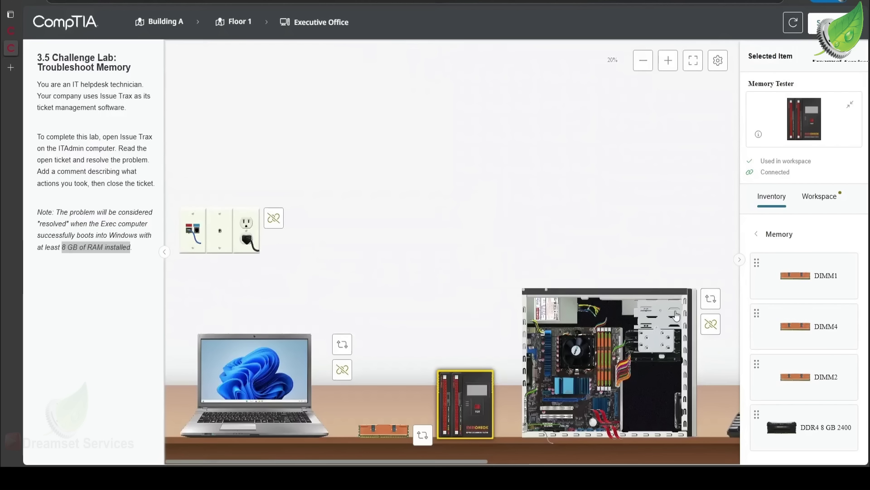
pyautogui.click(710, 298)
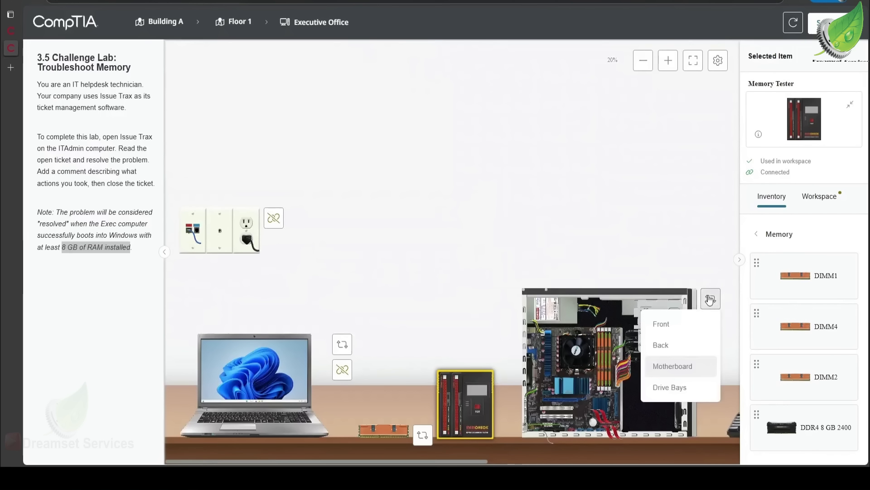
pyautogui.click(676, 351)
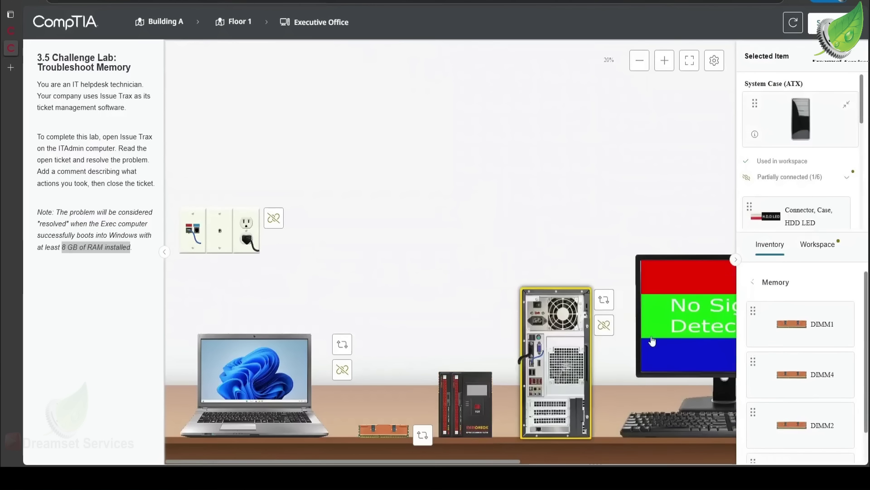
# Connect the loose end of the surge protector's AC power cable to the power supply on the back of the system case.
pyautogui.click(246, 242)
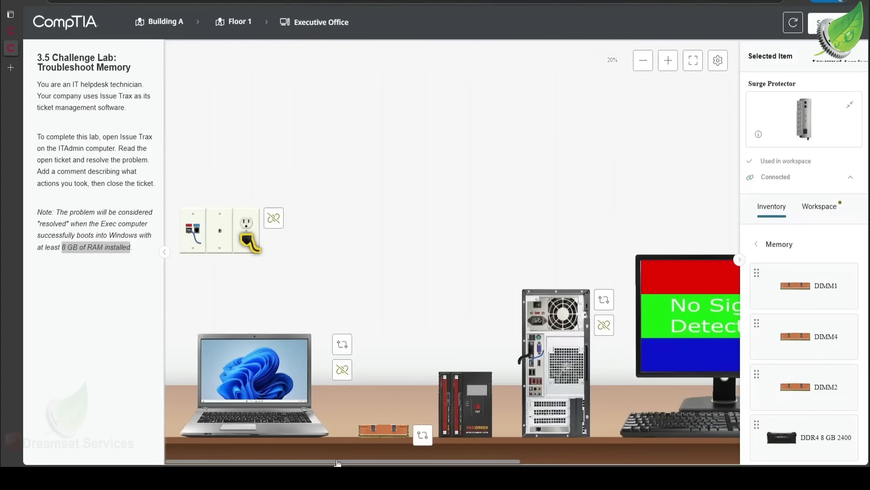
pyautogui.moveTo(337, 462); pyautogui.dragTo(572, 457)
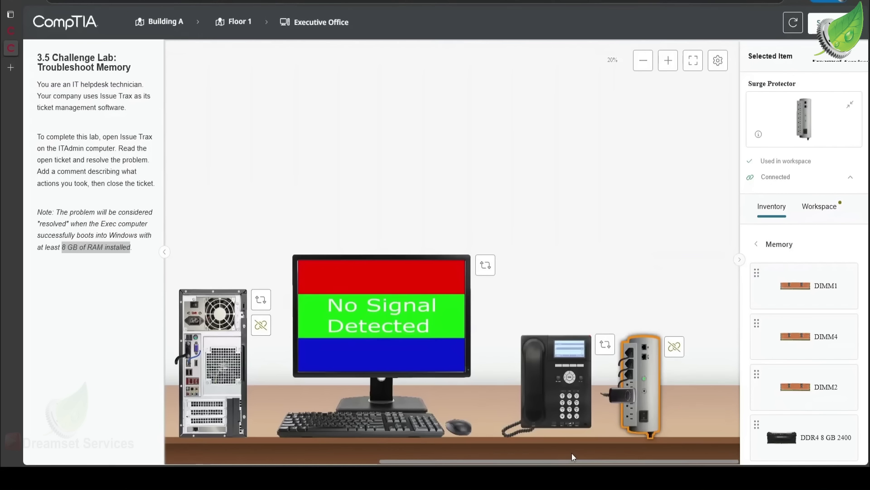
pyautogui.click(631, 355)
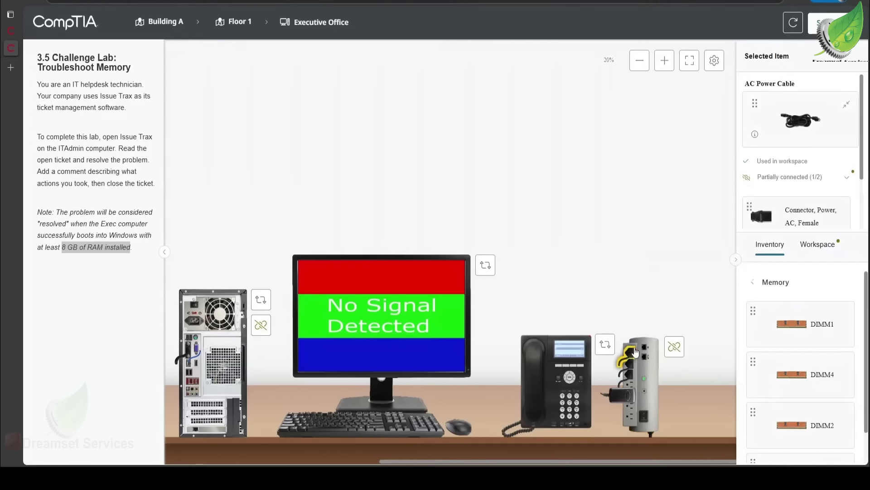
pyautogui.moveTo(776, 220); pyautogui.dragTo(193, 322)
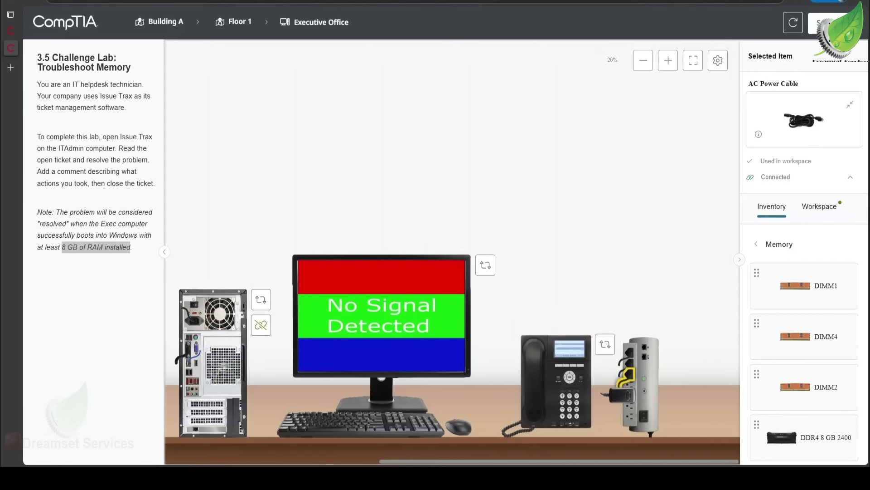
# Switch the Executive Office system case to its front view and power on the computer.
pyautogui.moveTo(463, 463); pyautogui.dragTo(402, 461)
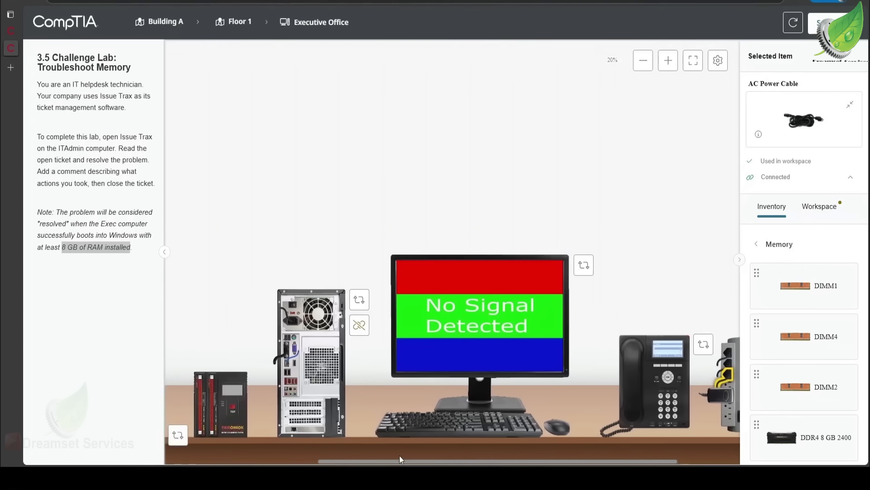
pyautogui.click(360, 302)
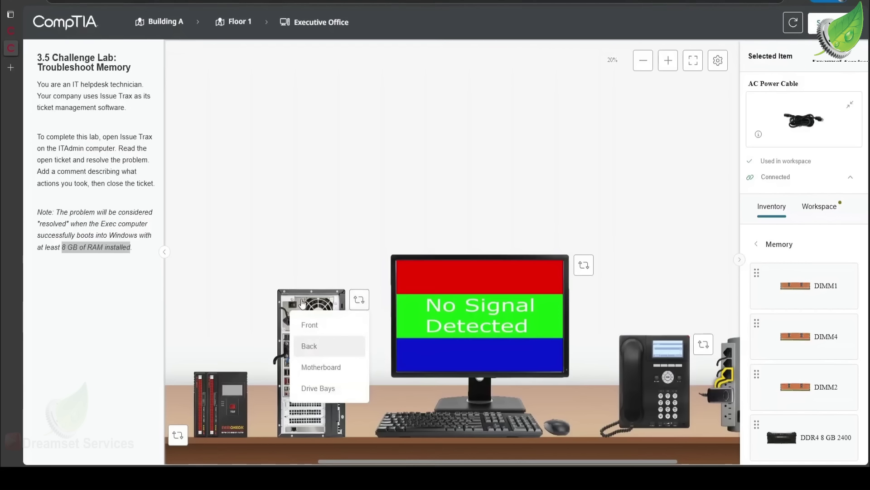
pyautogui.click(304, 272)
pyautogui.scroll(5, 272, 295)
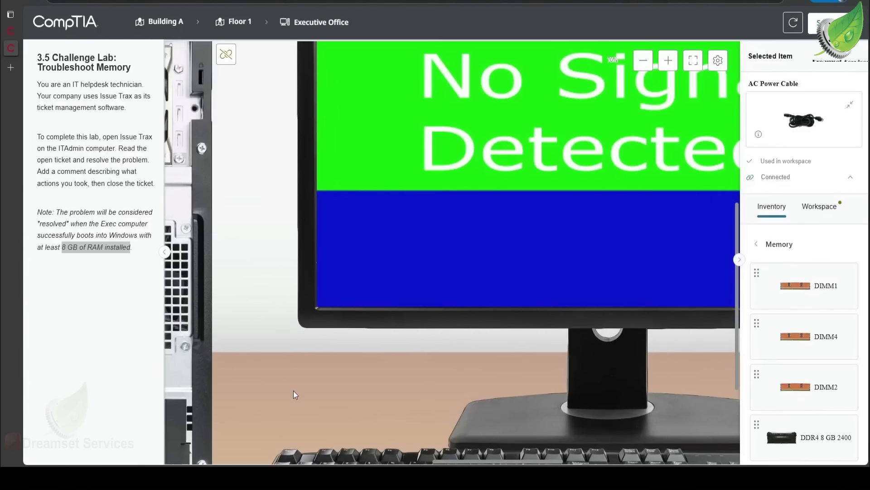
pyautogui.scroll(1, 293, 391)
pyautogui.scroll(-1, 314, 395)
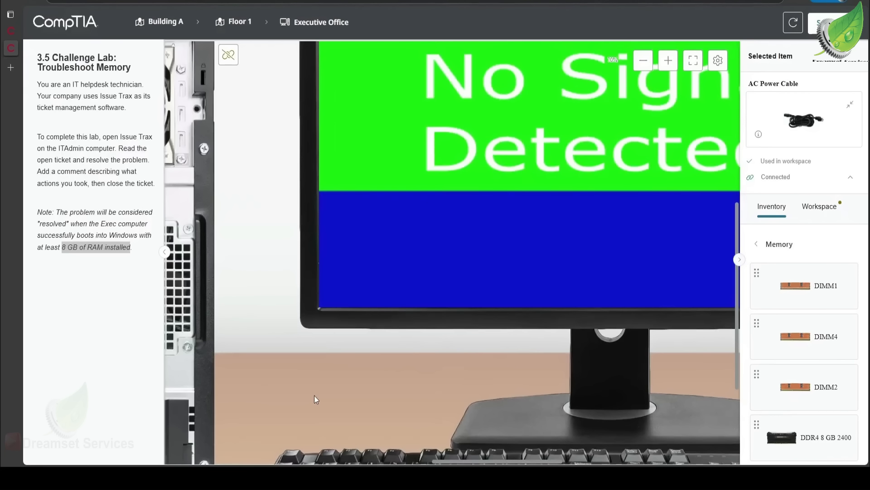
pyautogui.scroll(-4, 314, 396)
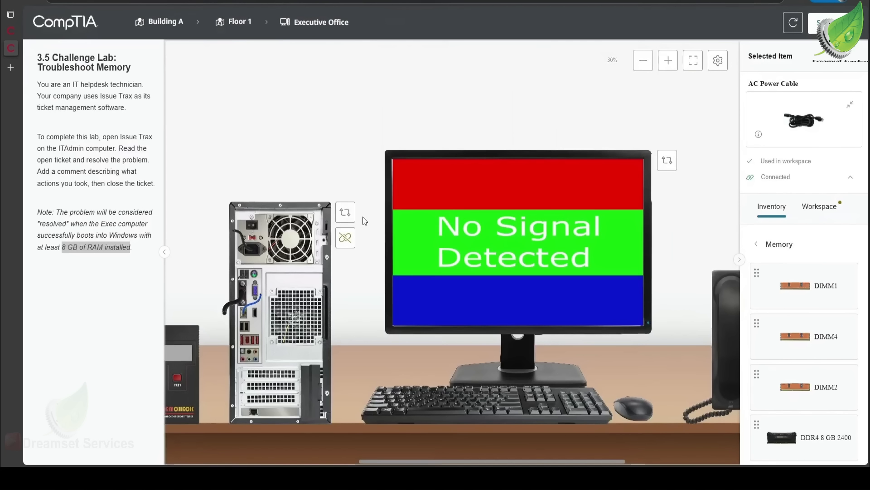
pyautogui.click(345, 212)
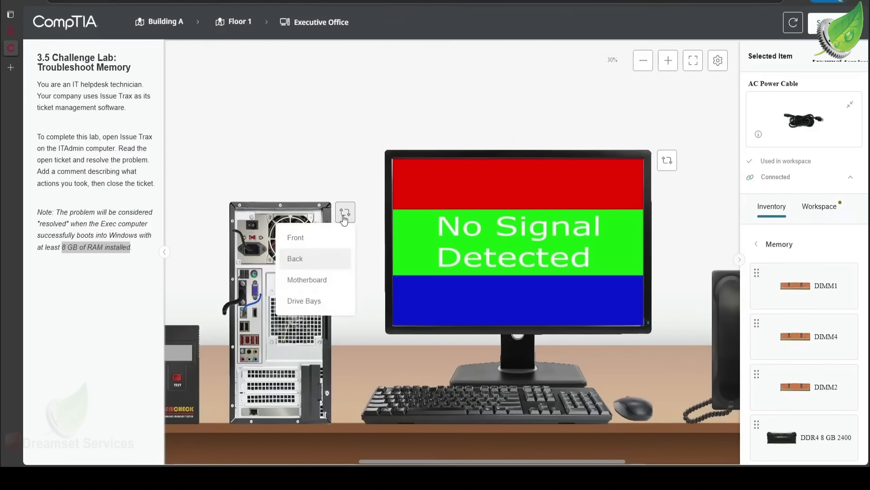
pyautogui.click(316, 246)
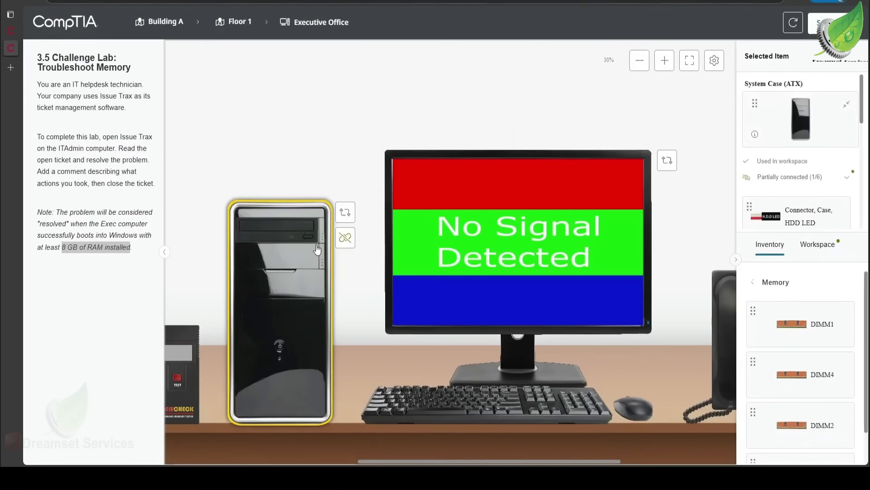
pyautogui.click(280, 350)
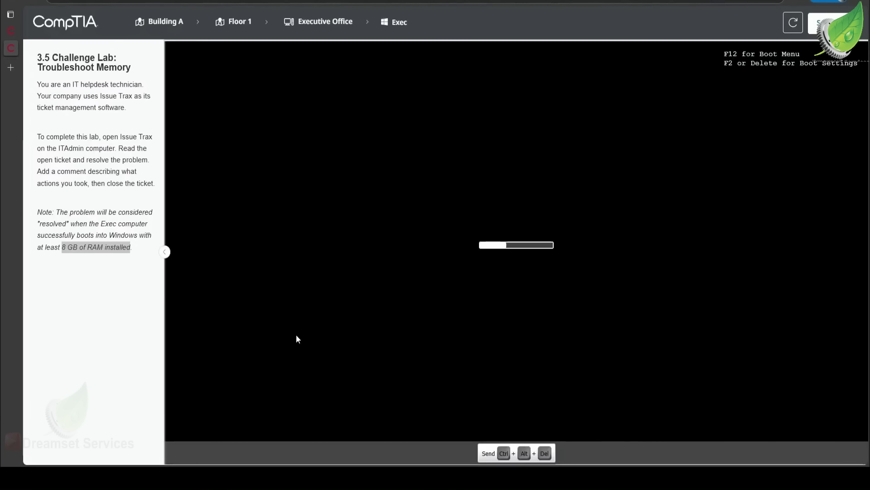
# Check the installed memory in the Exec computer's boot settings, exit to boot into Windows, and return to the Floor 1 map.
pyautogui.press('F2')
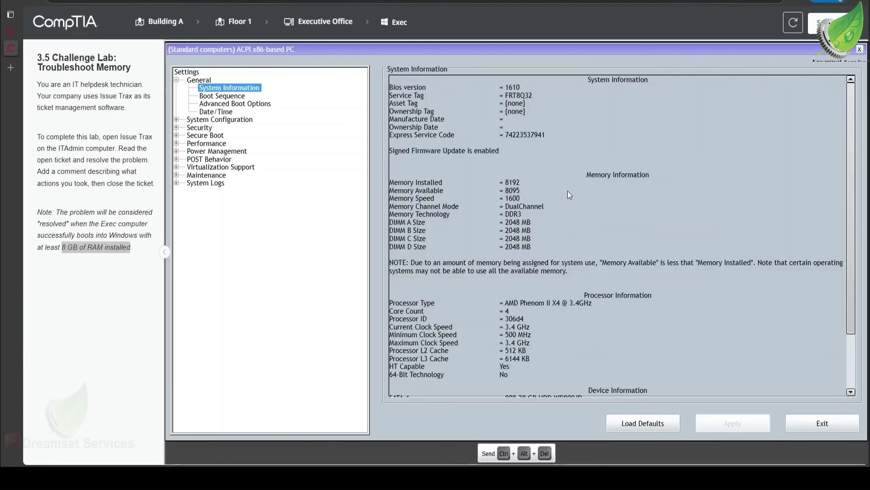
pyautogui.click(819, 426)
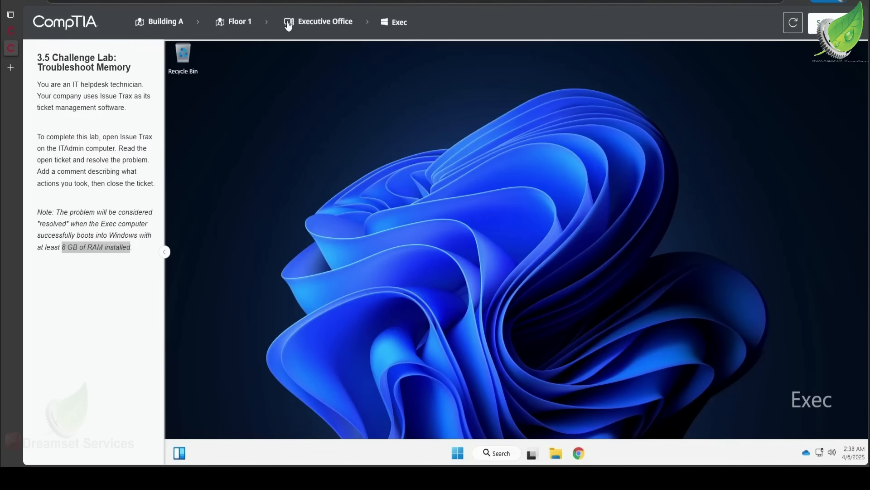
pyautogui.click(232, 26)
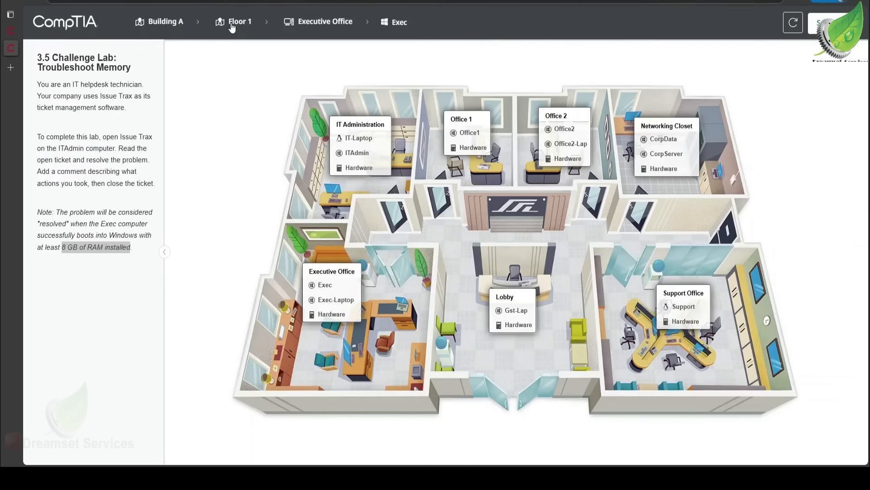
pyautogui.click(685, 322)
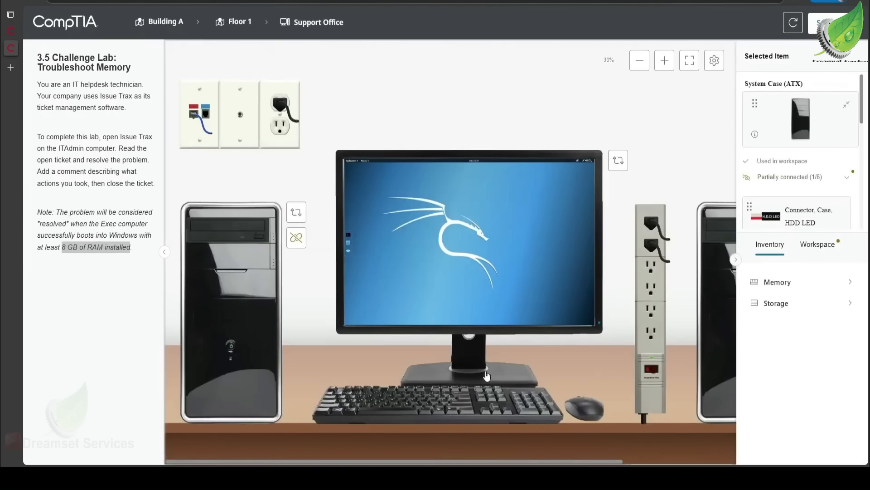
pyautogui.scroll(-2, 485, 371)
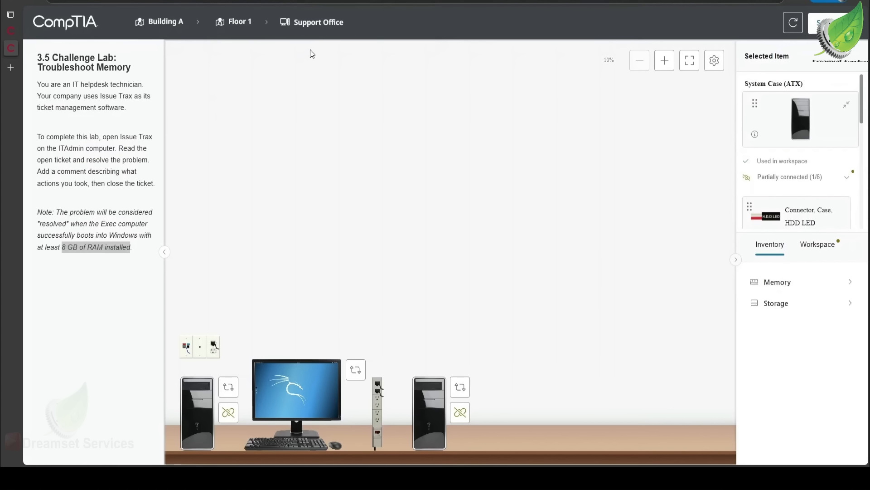
pyautogui.click(241, 23)
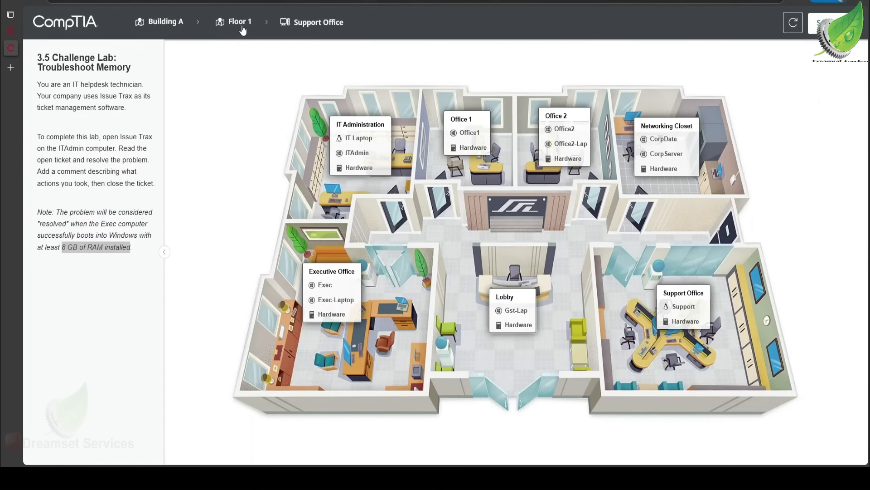
# On the ITAdmin computer, draft a comment on the open ticket greeting the requester by username and stating "the problem has been resolve.".
pyautogui.click(357, 153)
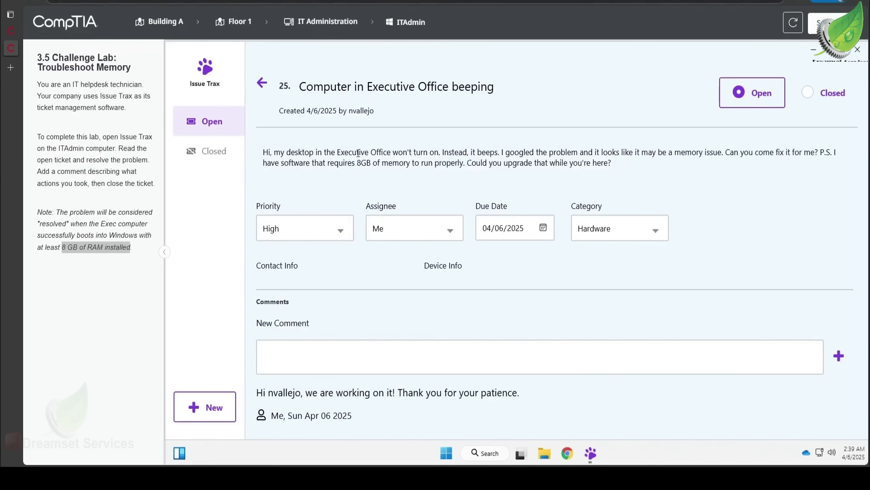
pyautogui.click(322, 355)
pyautogui.write('Hi')
pyautogui.write('i')
pyautogui.write(' n')
pyautogui.write('V')
pyautogui.press('BackSpace')
pyautogui.write('vallejo')
pyautogui.write('the problem ')
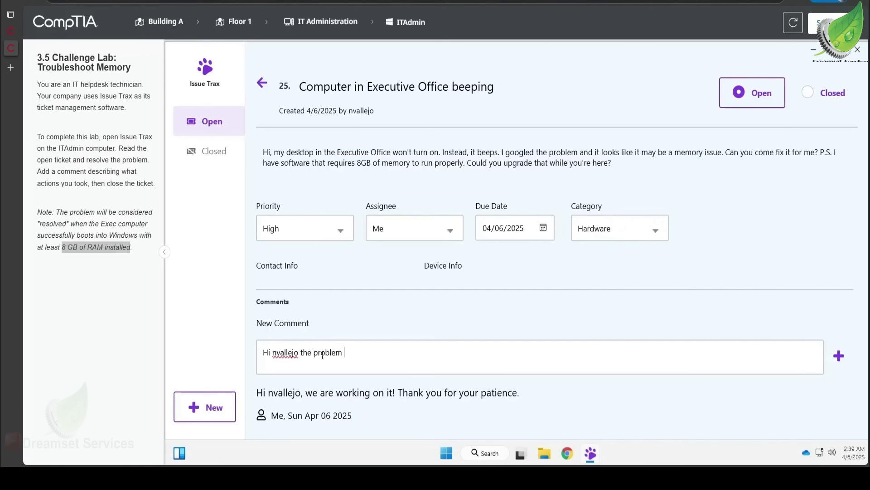
pyautogui.write('has been resolve')
pyautogui.write('.')
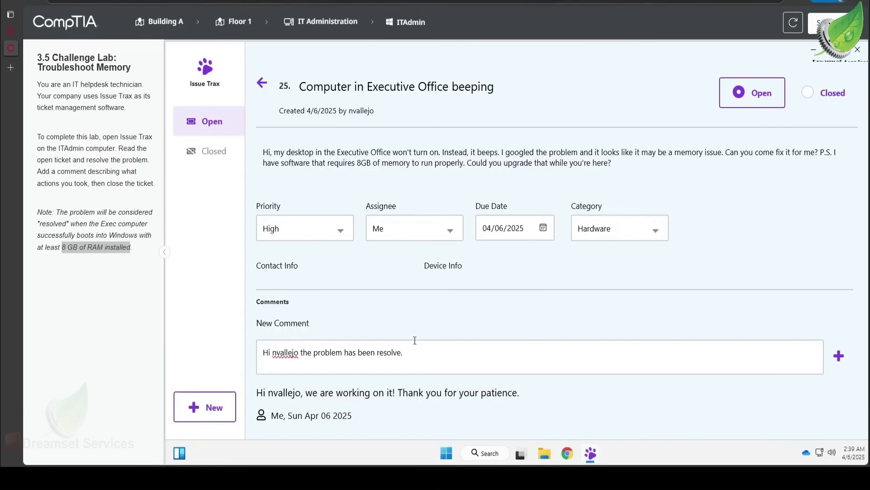